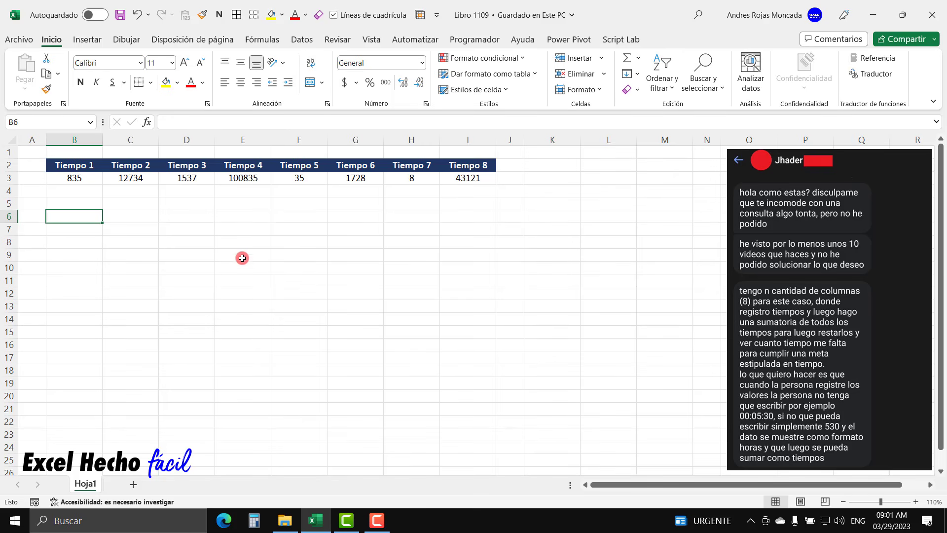
Step: Examine the numeric time entries in row 3 under the Tiempo 1 to Tiempo 8 headers
left_click_drag(83, 164, 460, 180)
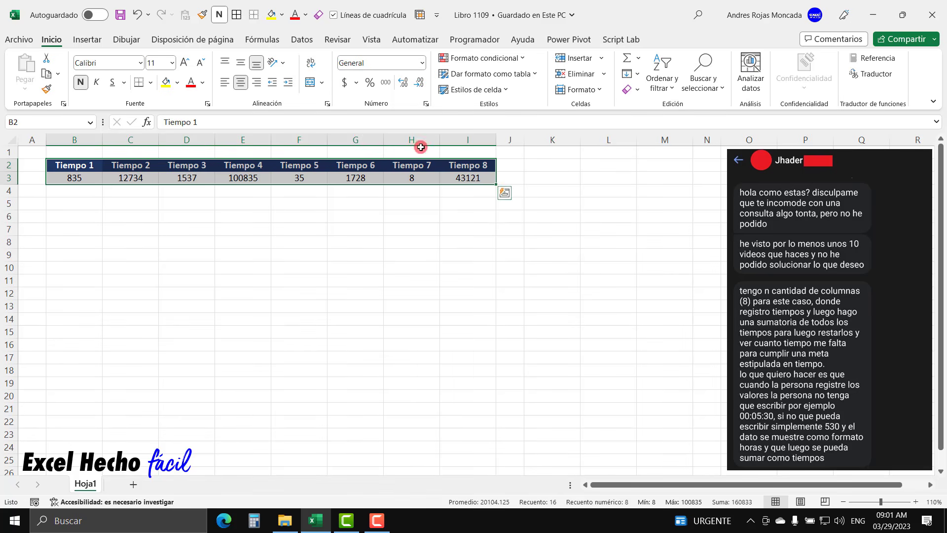
left_click(71, 176)
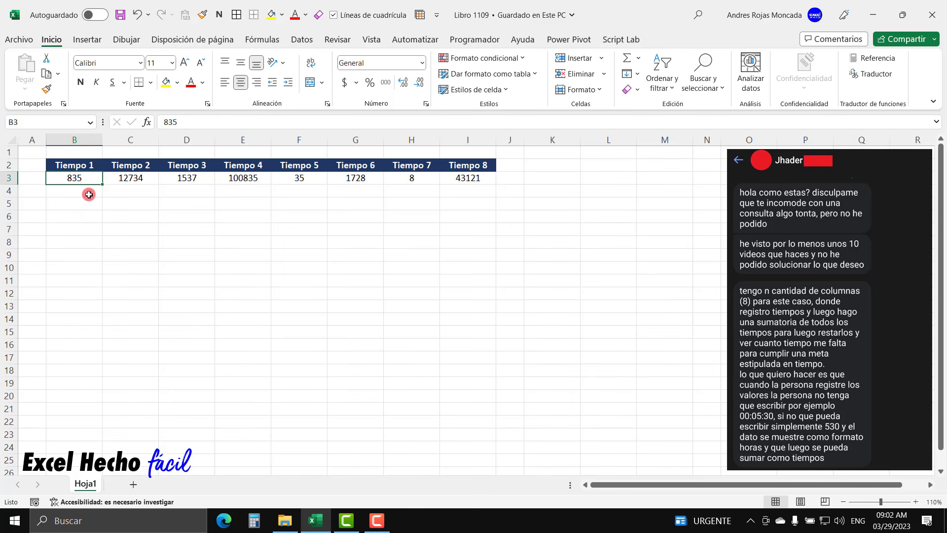
left_click(123, 182)
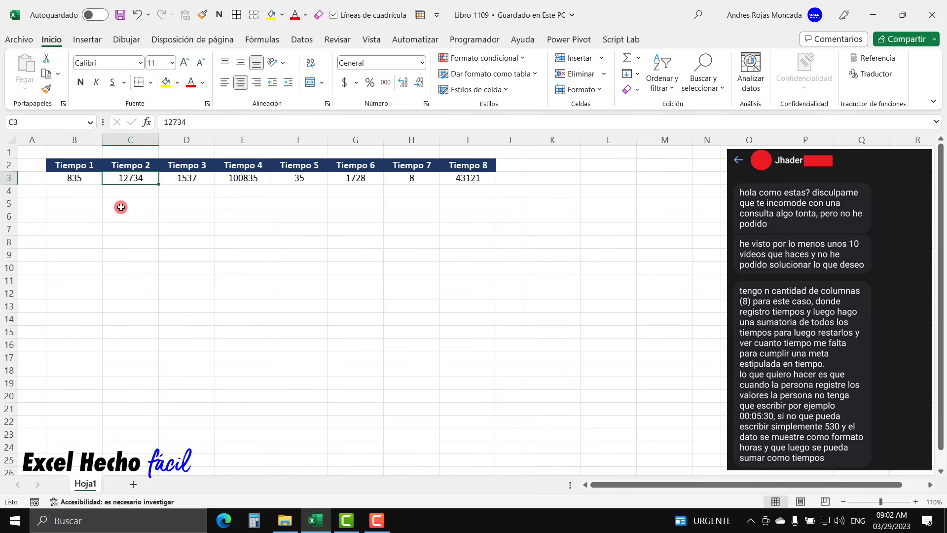
left_click(178, 180)
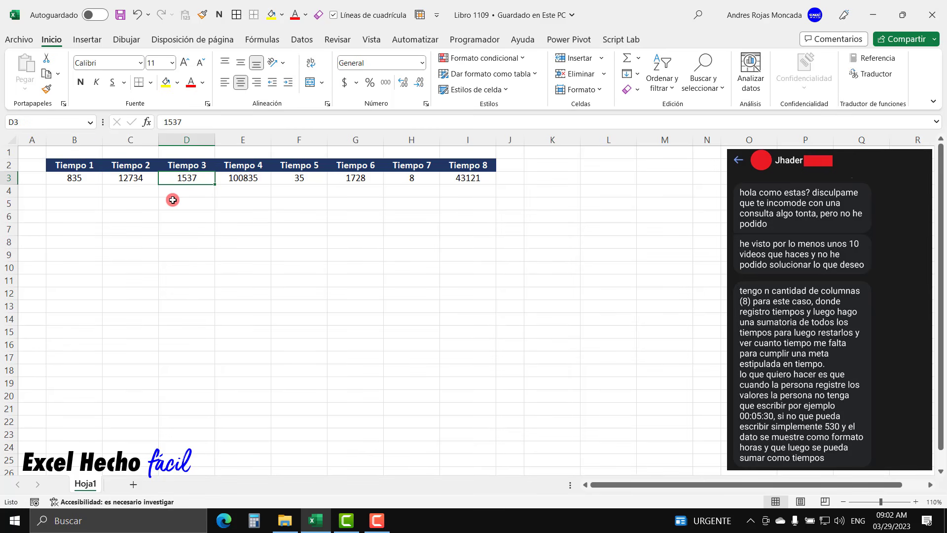
left_click(234, 181)
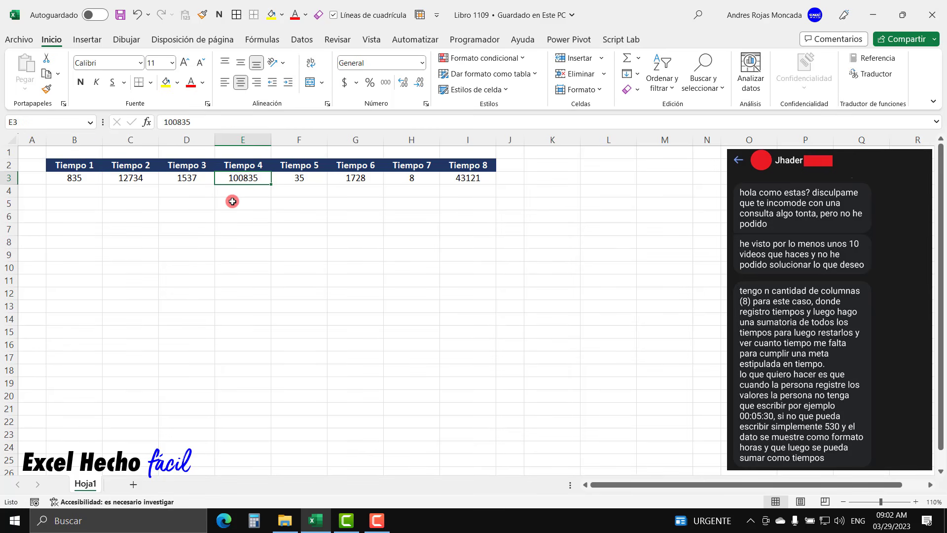
left_click(285, 180)
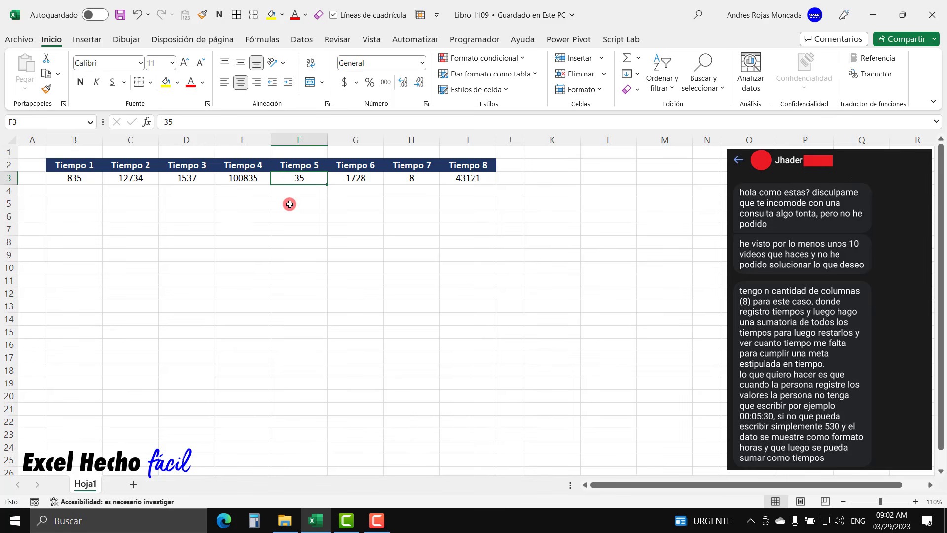
left_click(354, 177)
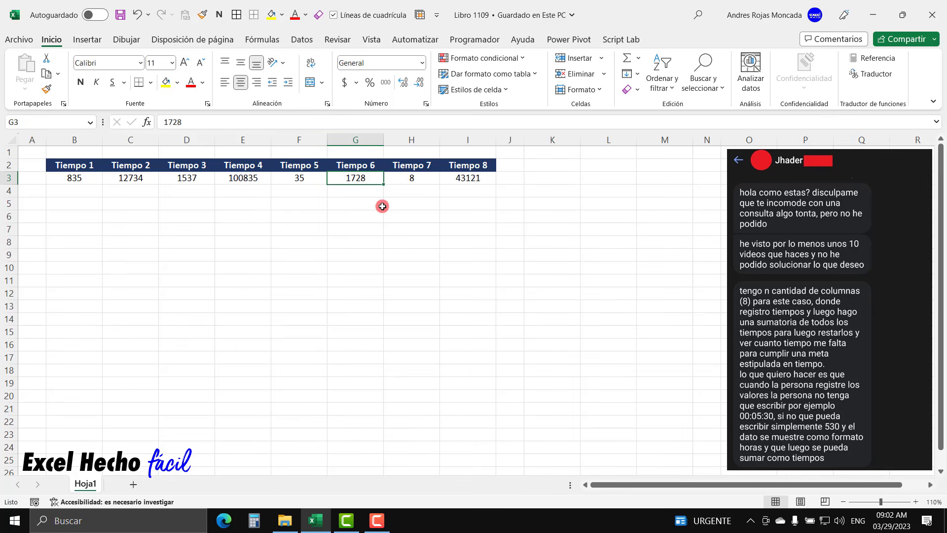
left_click(420, 180)
left_click(472, 182)
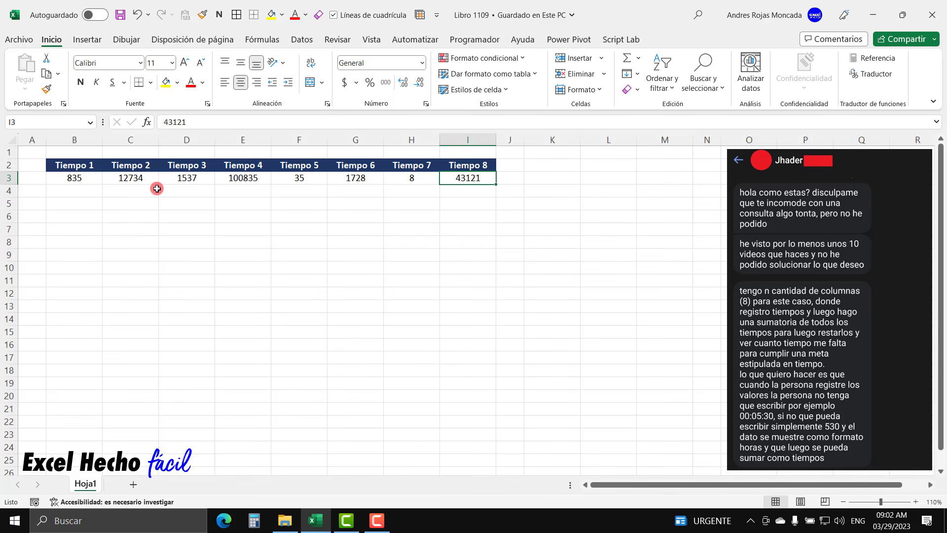
left_click(91, 179)
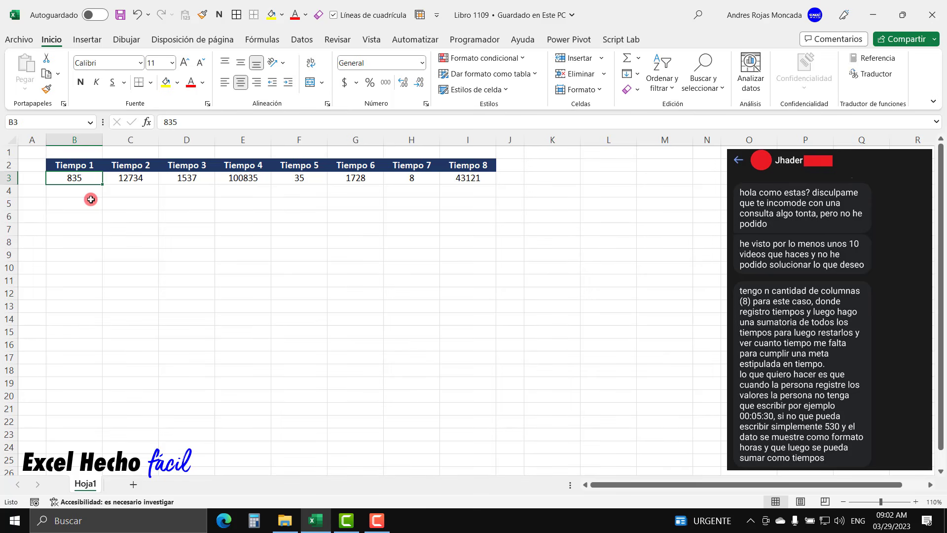
left_click(123, 181)
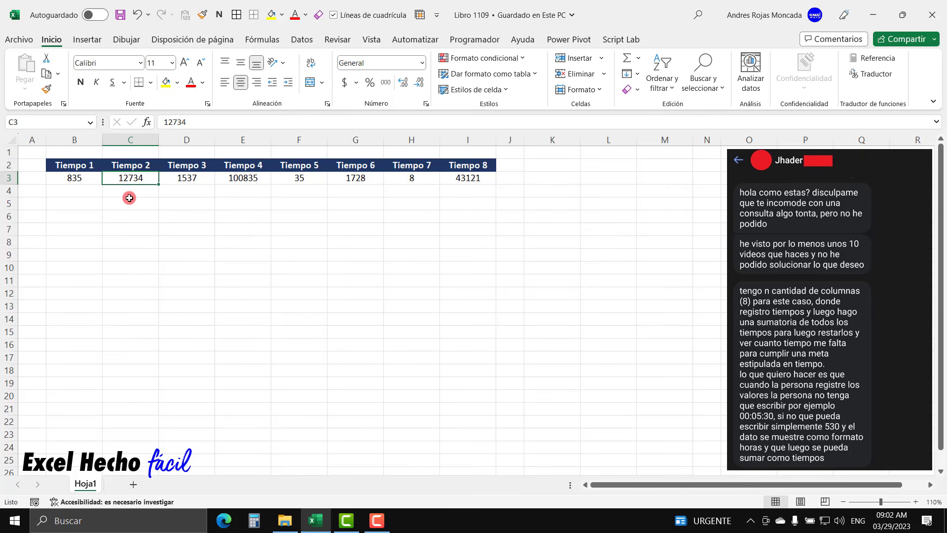
left_click(180, 182)
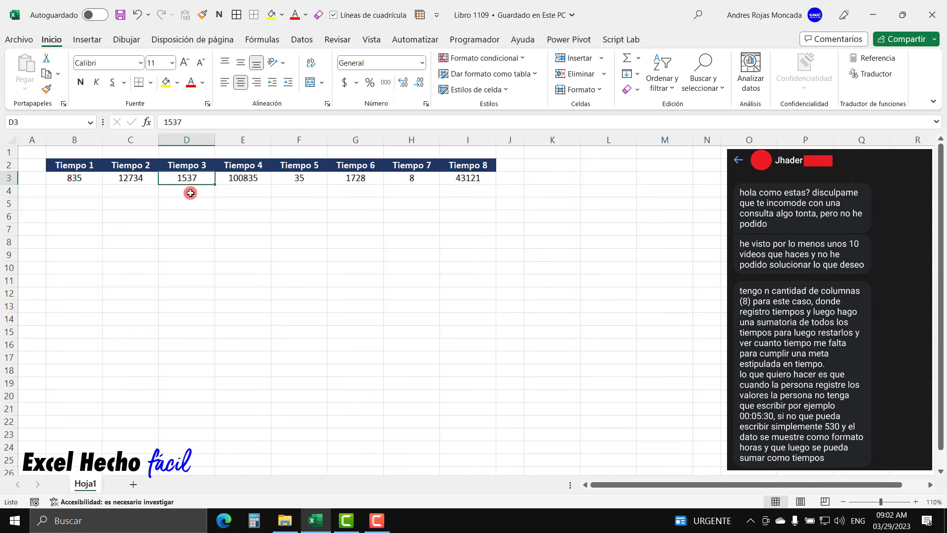
left_click(227, 180)
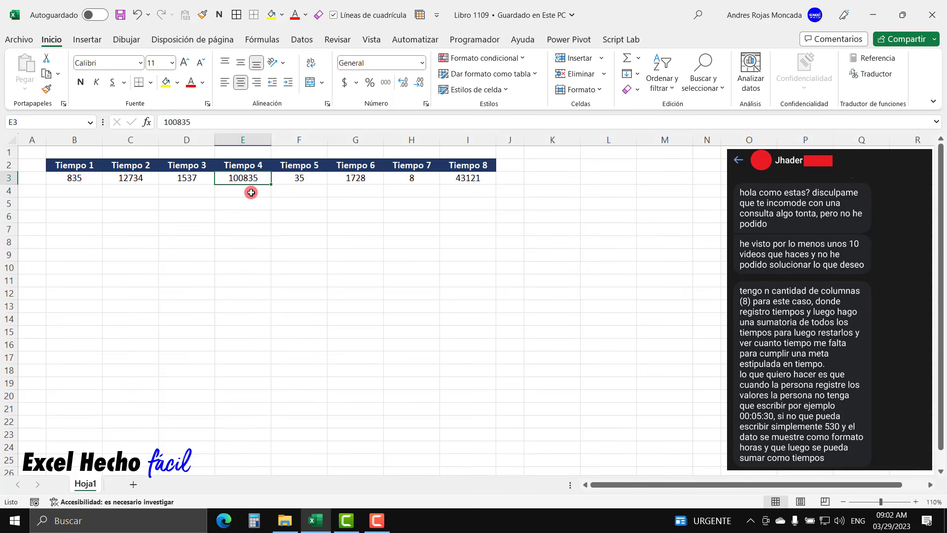
left_click(307, 180)
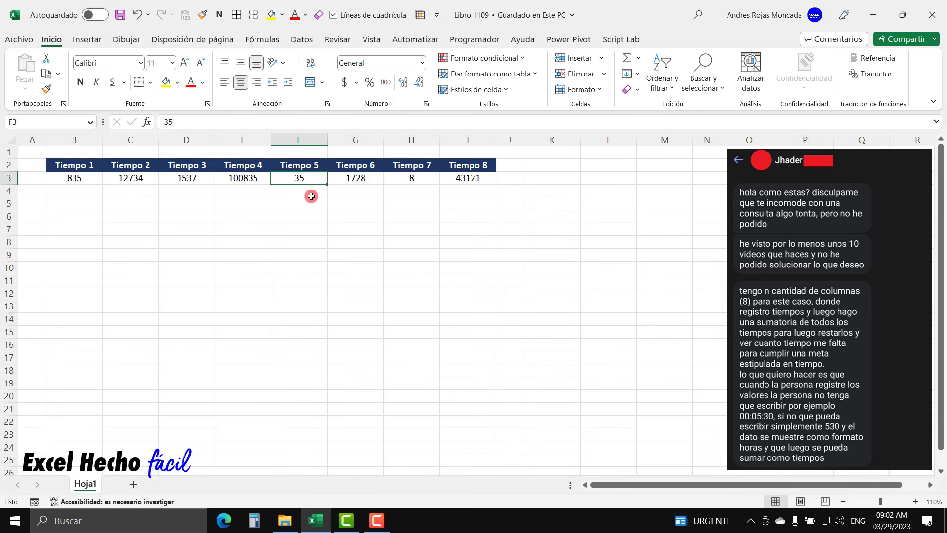
left_click(340, 179)
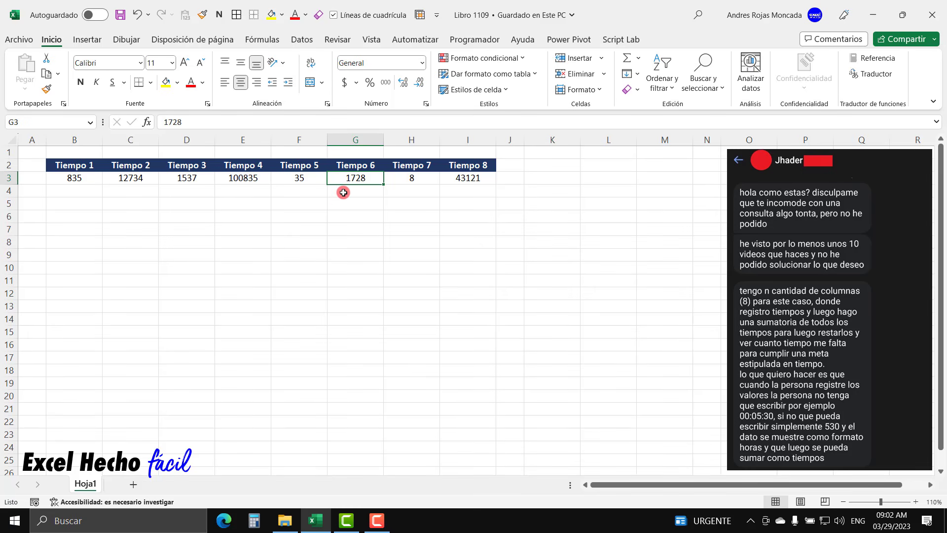
left_click(428, 181)
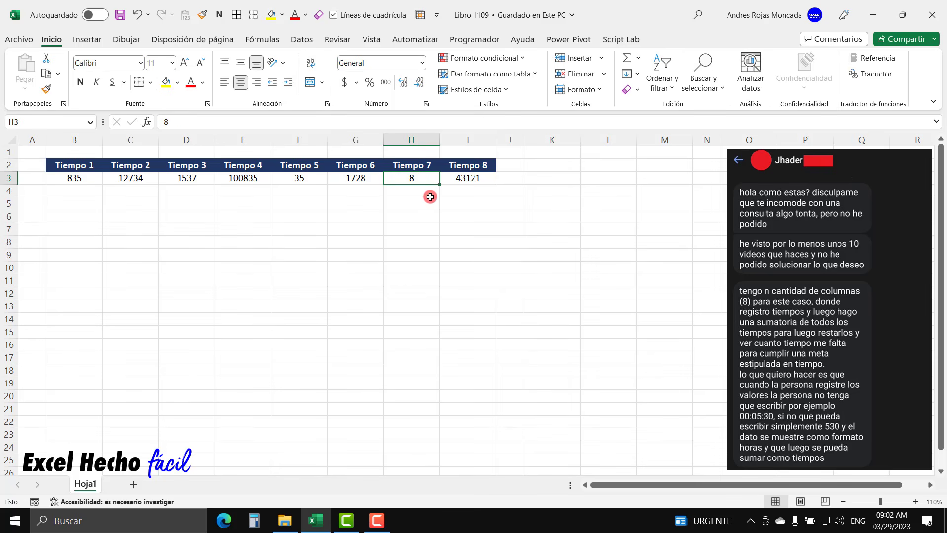
left_click(481, 181)
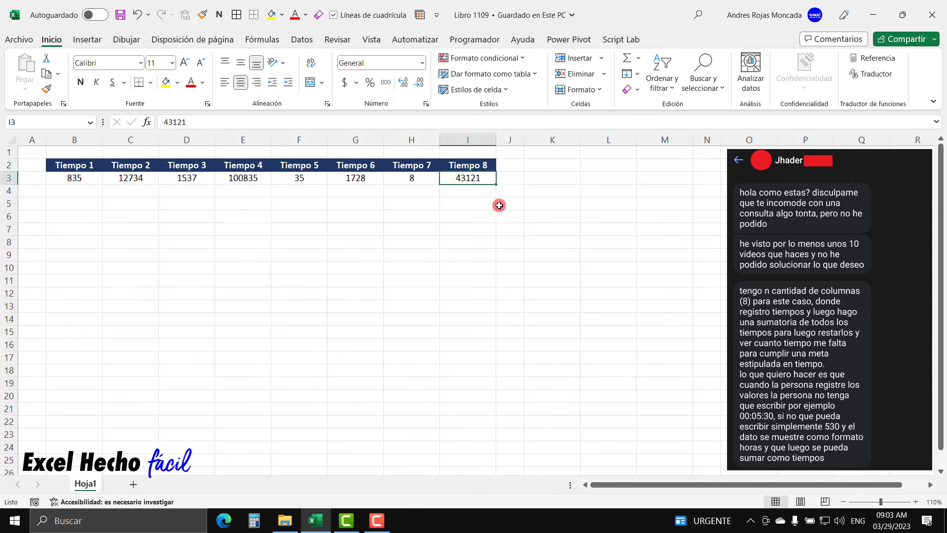
Step: Enter the header Target in cell K2 and fill cell K3 beneath it with light blue
left_click(535, 168)
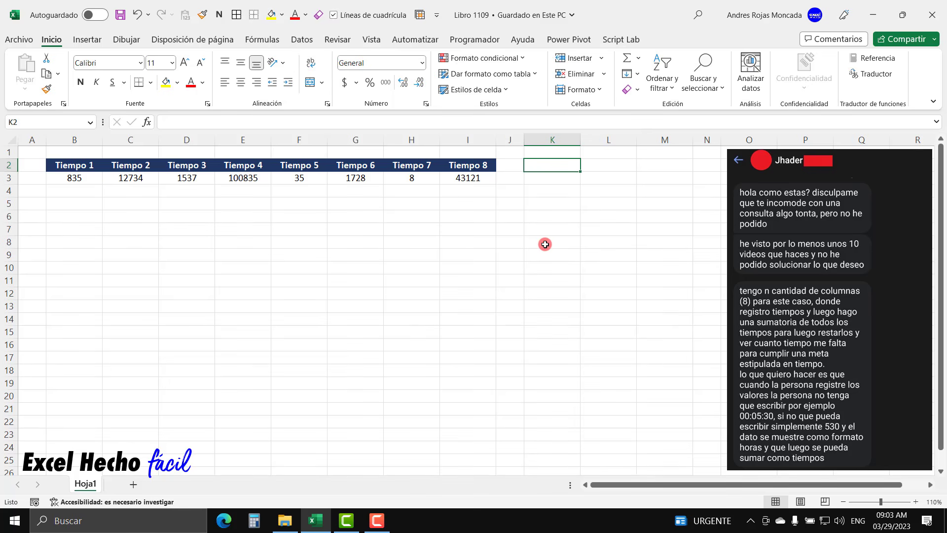
type("Terg")
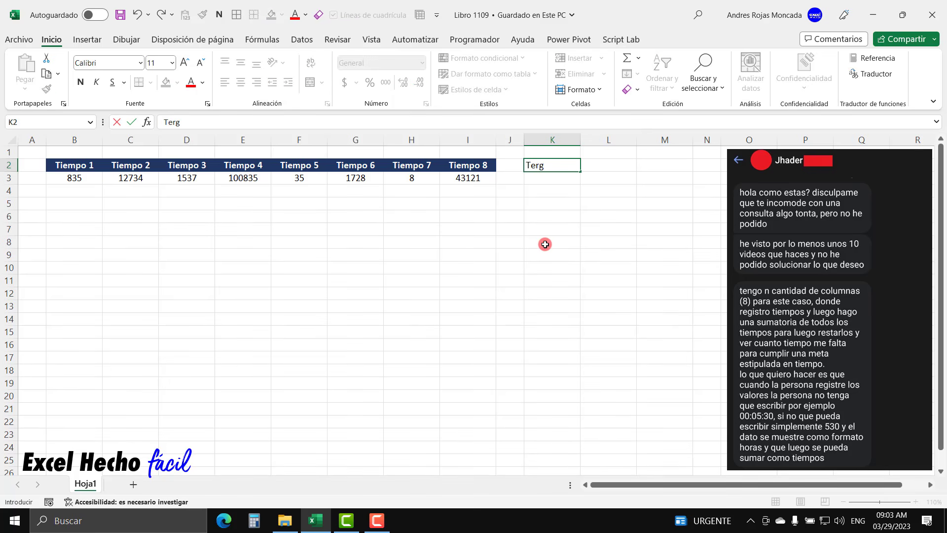
key("BackSpace")
key("BackSpace")
key("BackSpace")
type("arget")
key("Return")
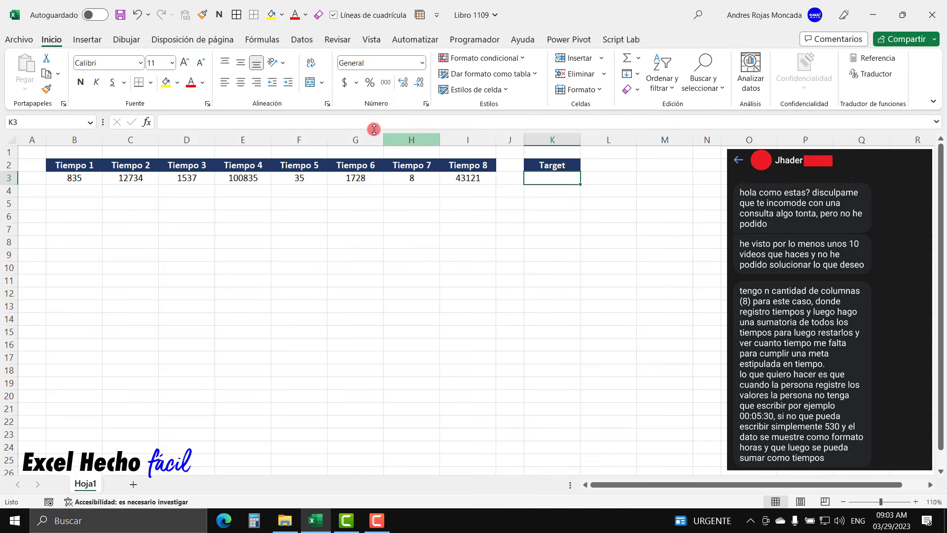
left_click(178, 83)
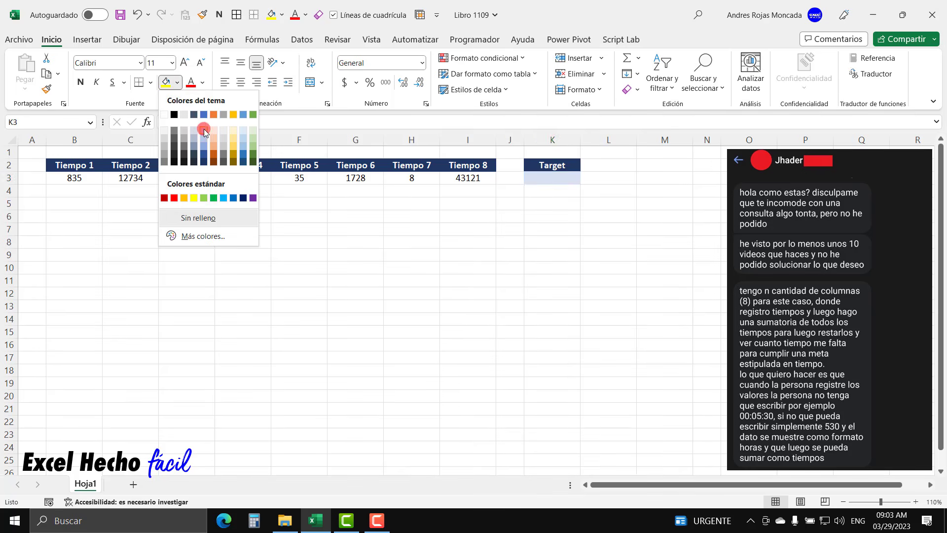
left_click(204, 129)
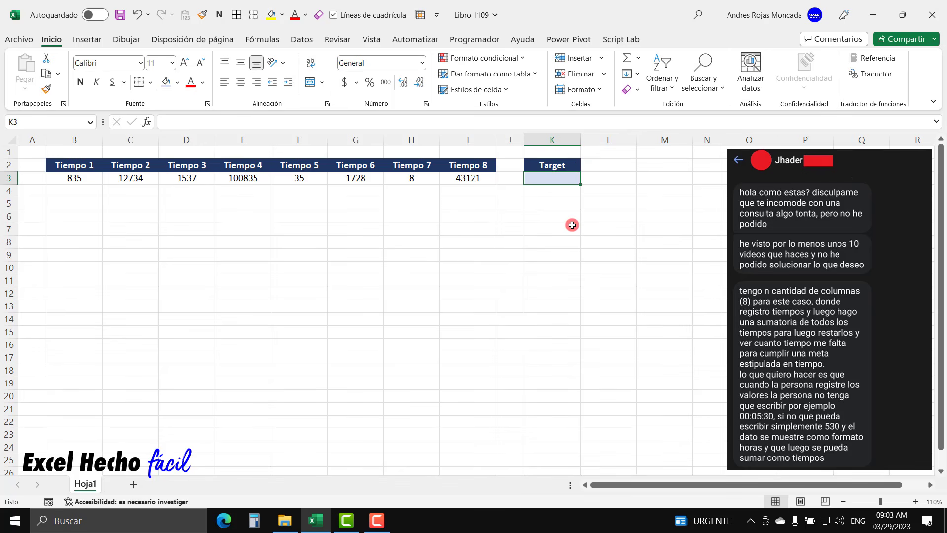
Step: Enter the target time 19:35:45 in cell K3 and centre it horizontally
type("19")
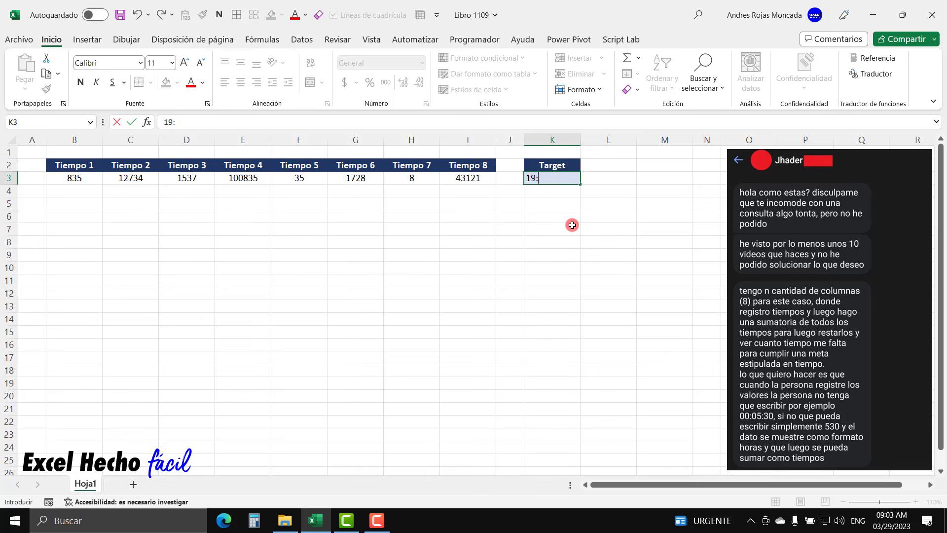
type(":35")
type(":45")
key("Return")
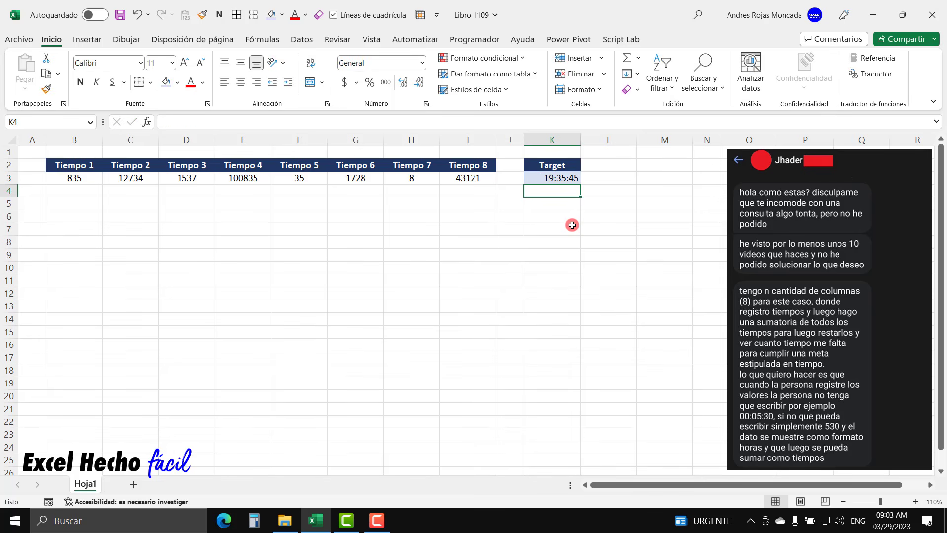
left_click(566, 178)
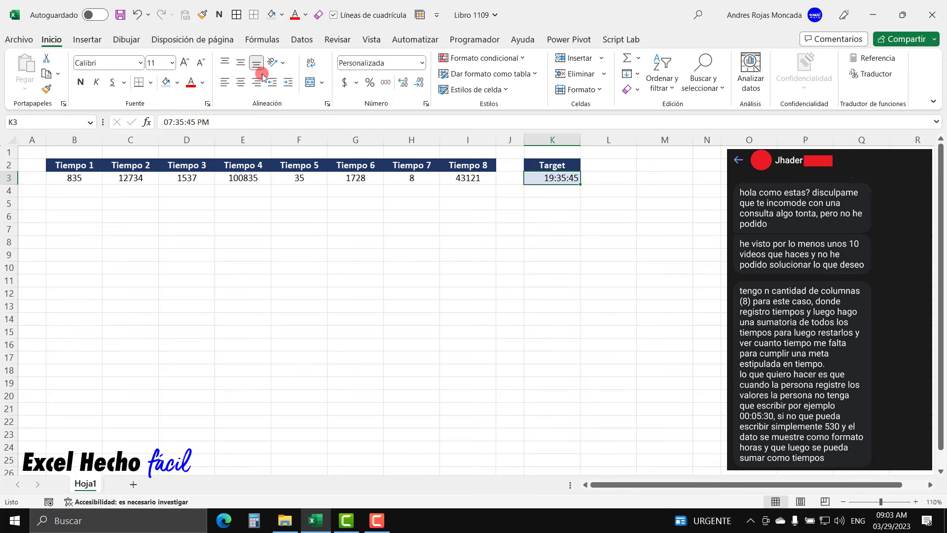
left_click(239, 84)
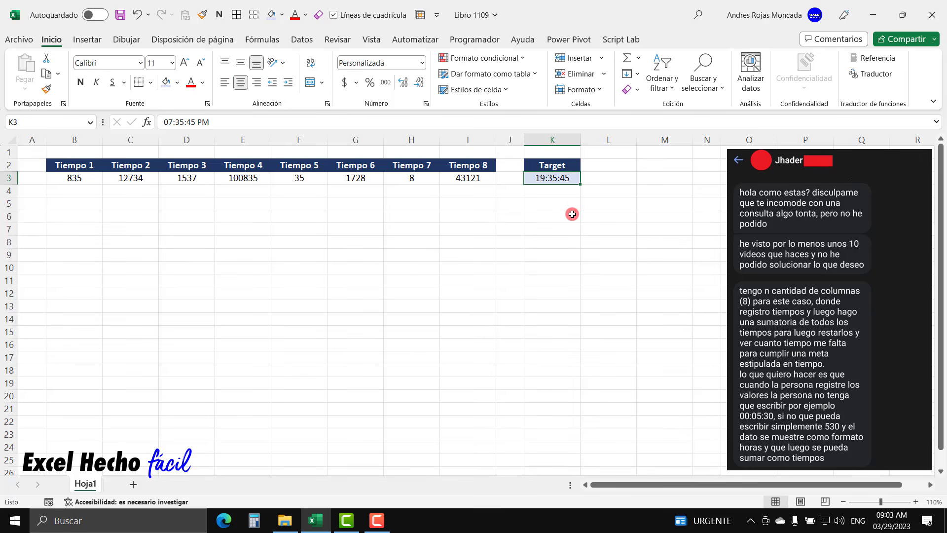
Step: Show the target time in K3 with the General number format, and undo that format change
left_click(422, 63)
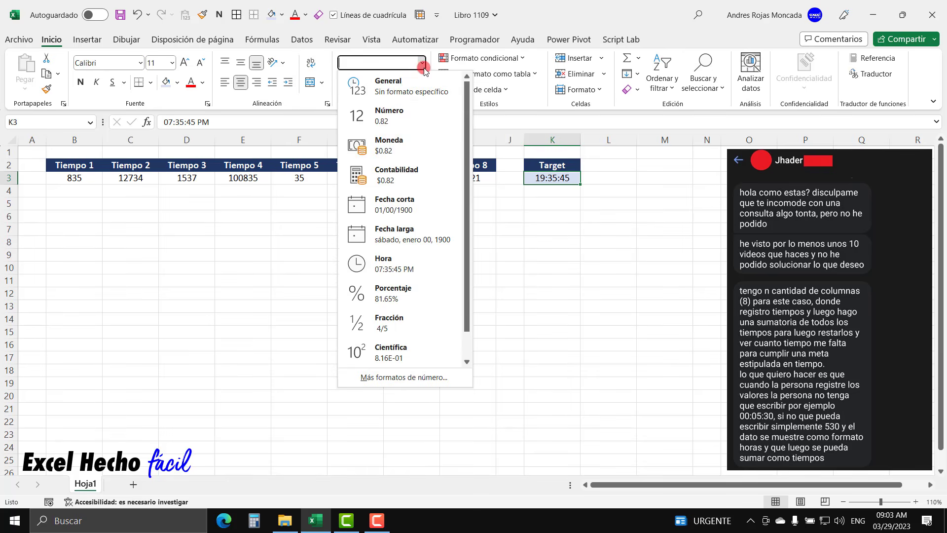
left_click(409, 87)
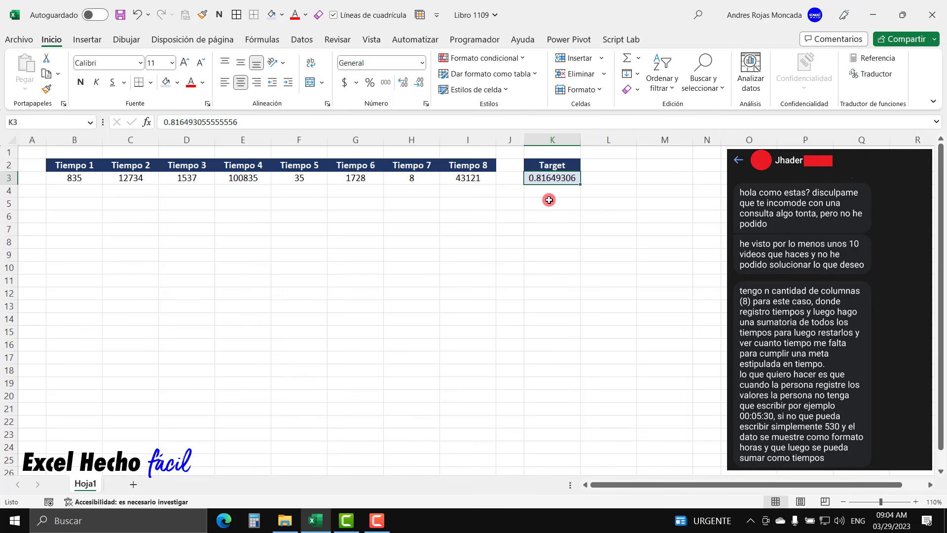
key("ctrl+z")
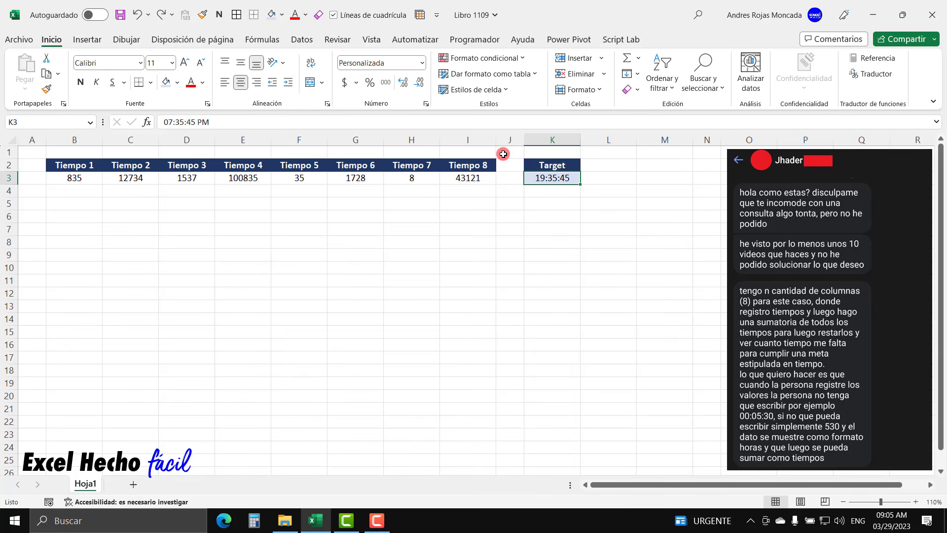
Step: Clear the content and all formatting of cell K3 and reapply its light blue fill
left_click(320, 16)
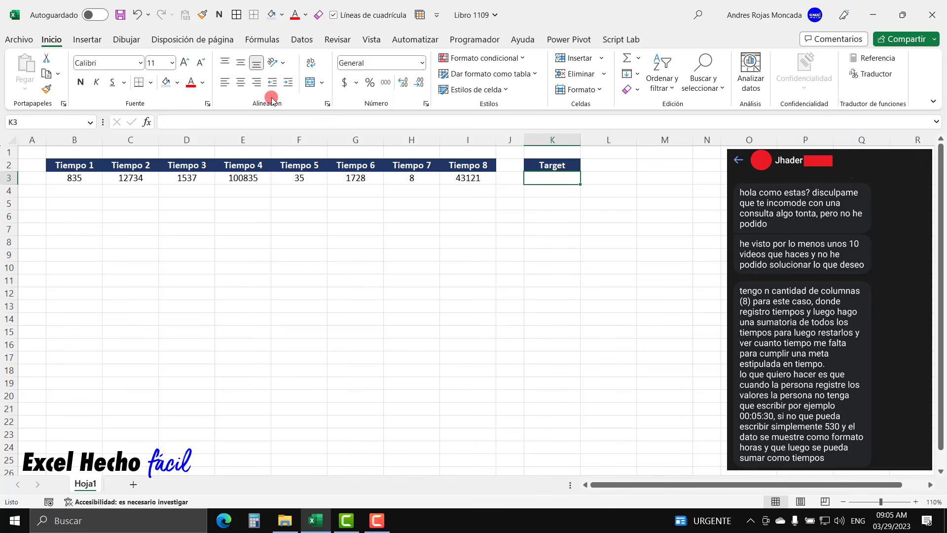
left_click(167, 82)
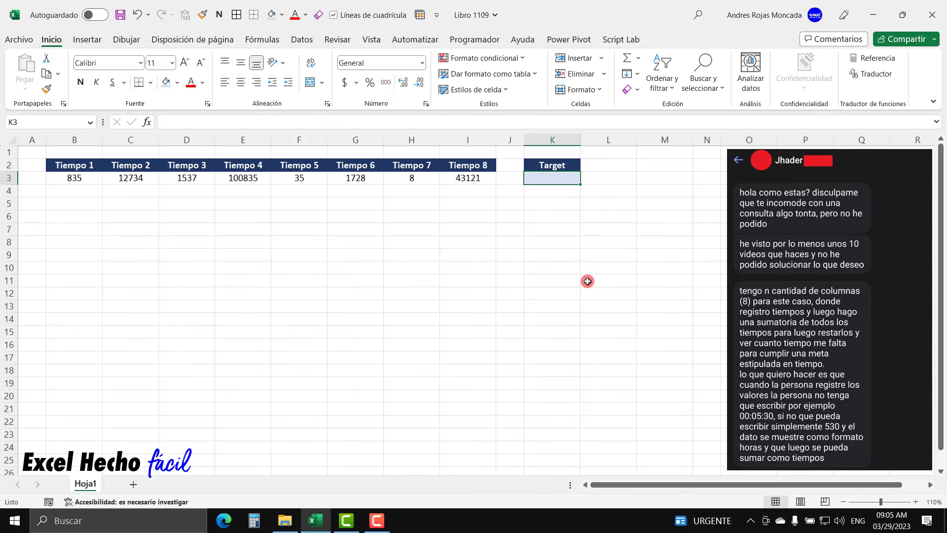
Step: Enter 25:32:45 as the target time in cell K3 and centre it horizontally
type("2")
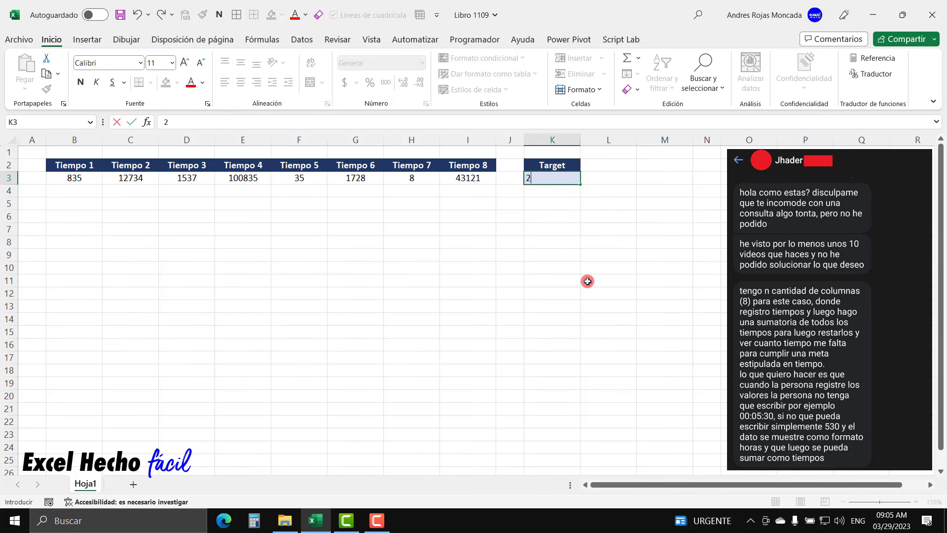
type("5:32:45")
key("Return")
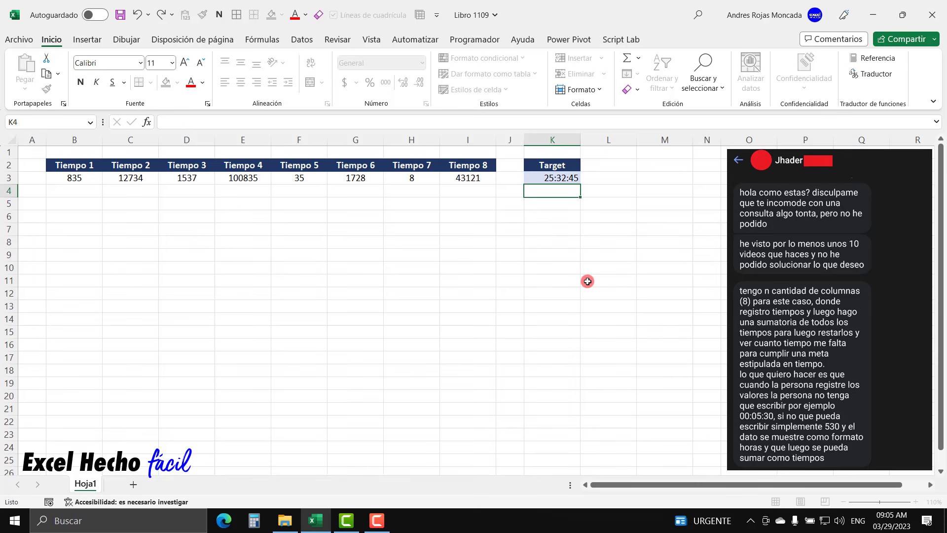
left_click(562, 179)
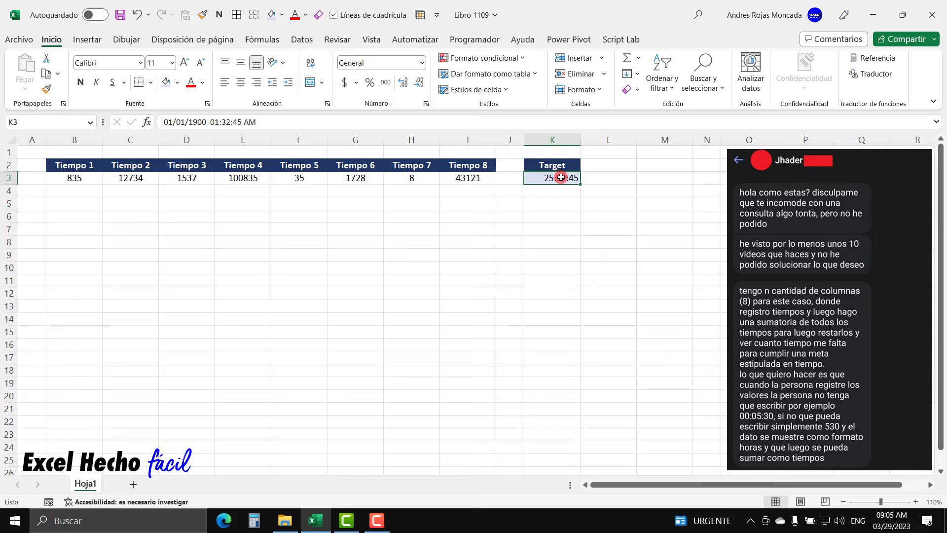
left_click(241, 82)
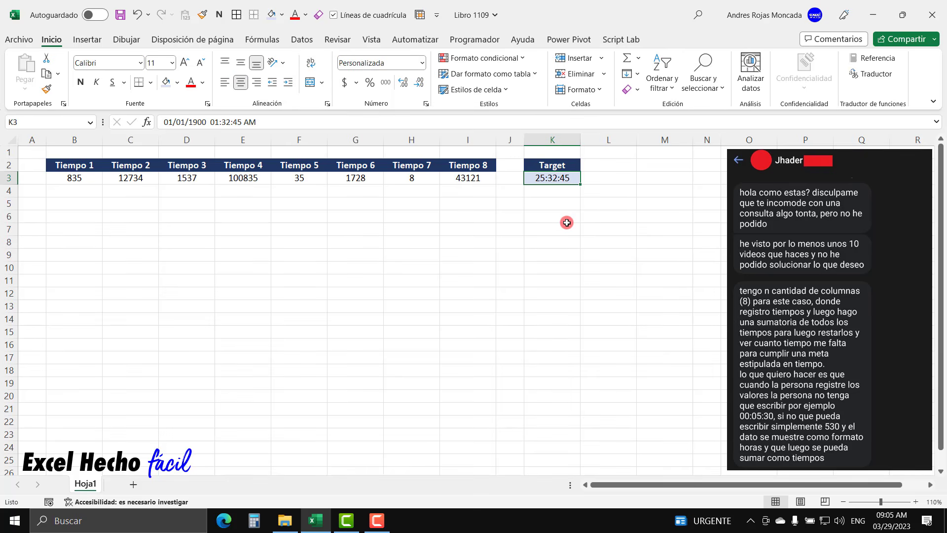
Step: Apply the custom number format [hh]:mm:ss to the target time in cell K3
key("ctrl+1")
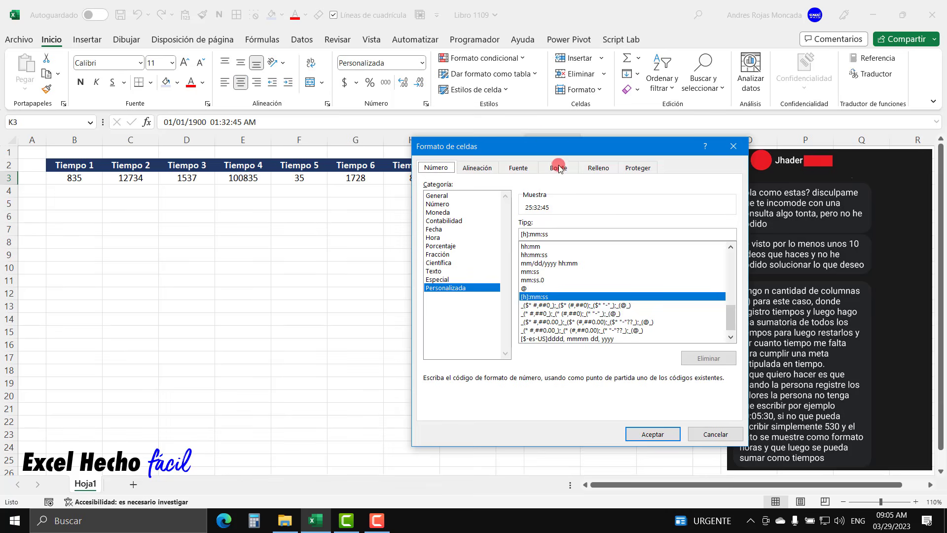
left_click_drag(553, 151, 317, 153)
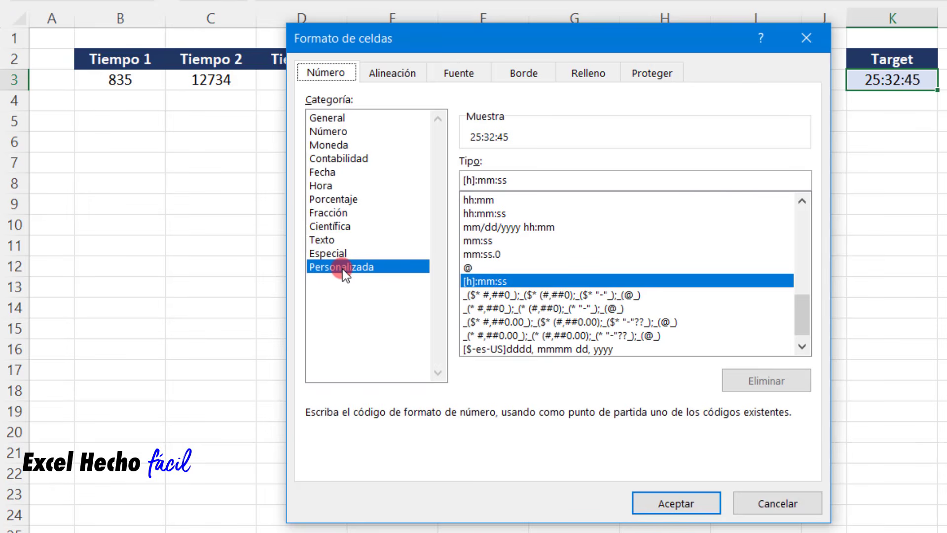
left_click(337, 278)
left_click(472, 185)
type("h")
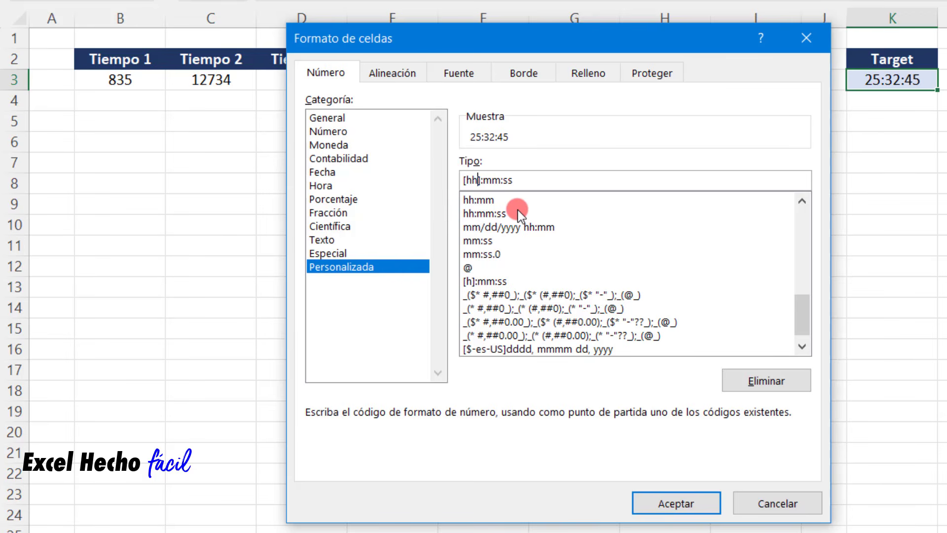
left_click_drag(476, 179, 463, 181)
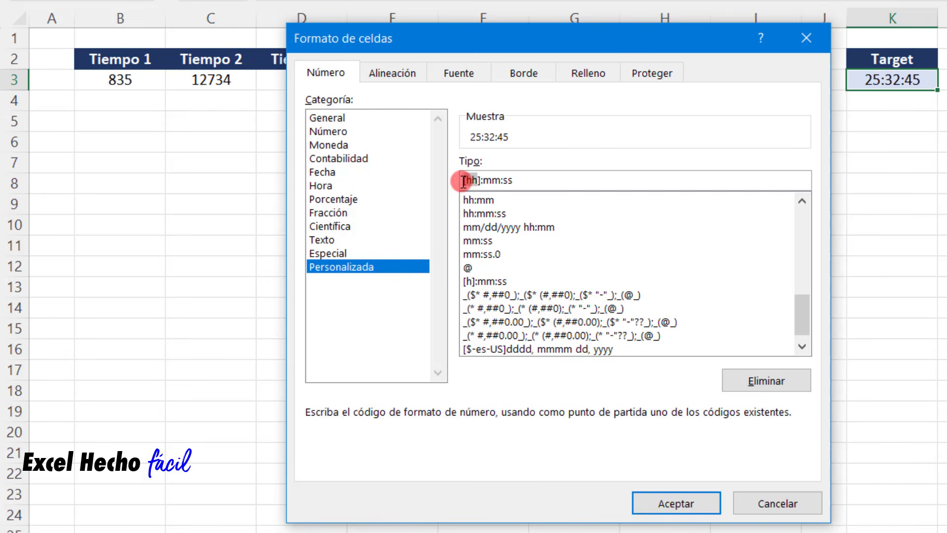
double_click(476, 182)
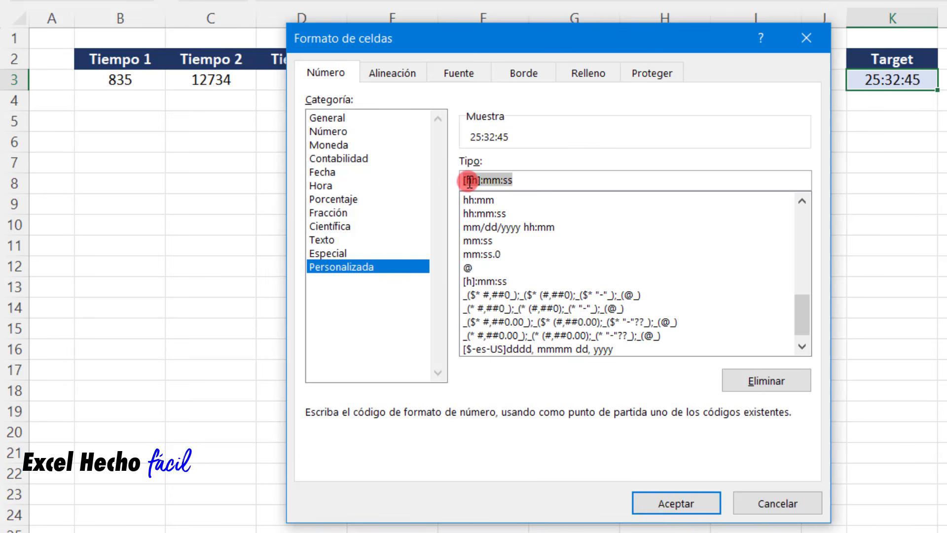
left_click(475, 183)
left_click_drag(477, 182, 468, 183)
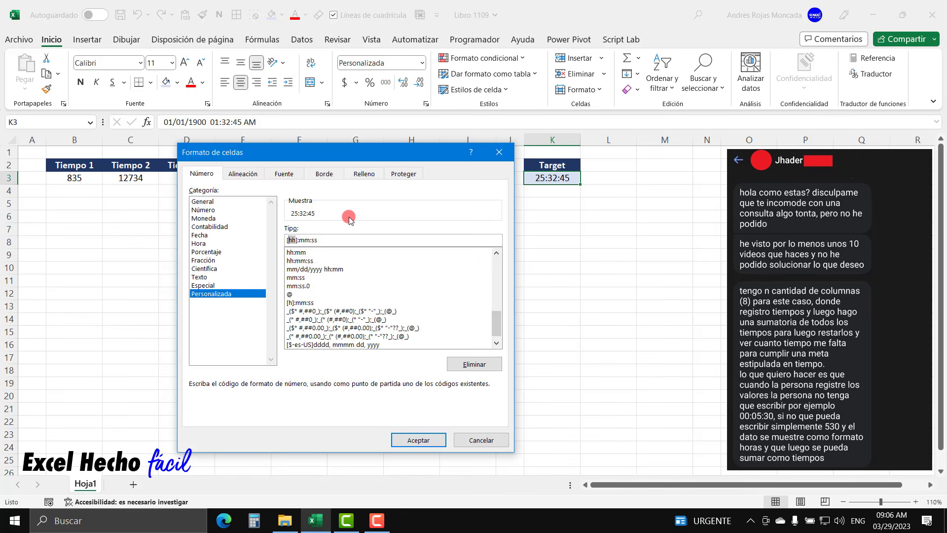
key("Return")
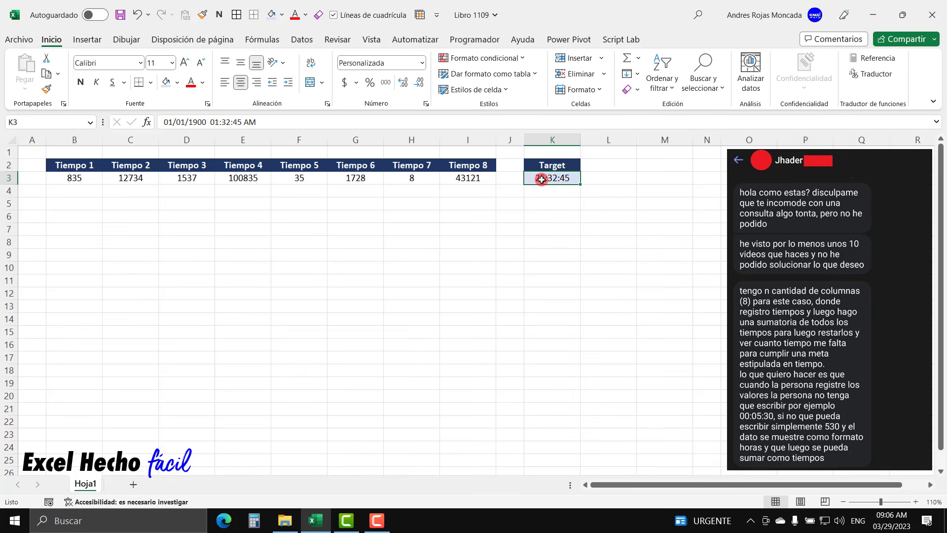
Step: Clear cell K3 completely, restore its light blue fill, and enter 19:35:45 as the horizontally centred target time
left_click(318, 15)
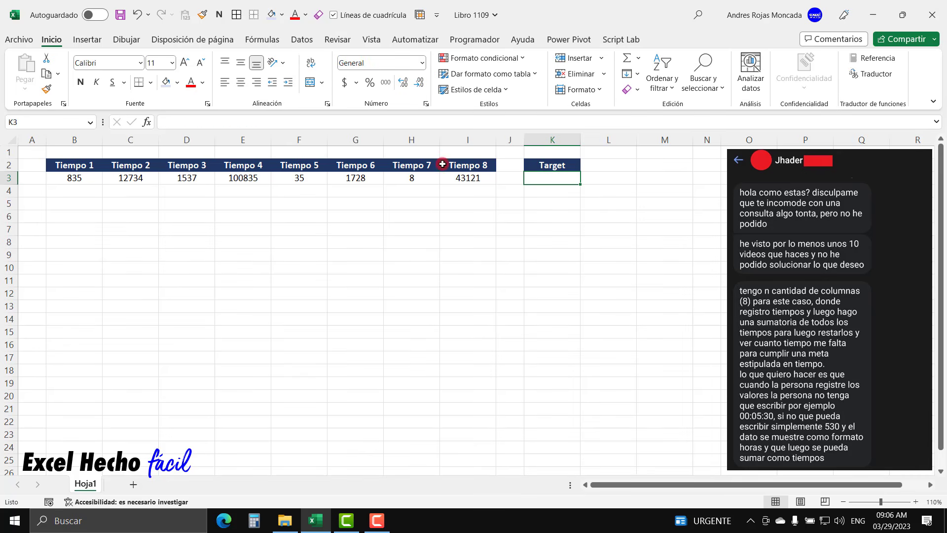
left_click(164, 85)
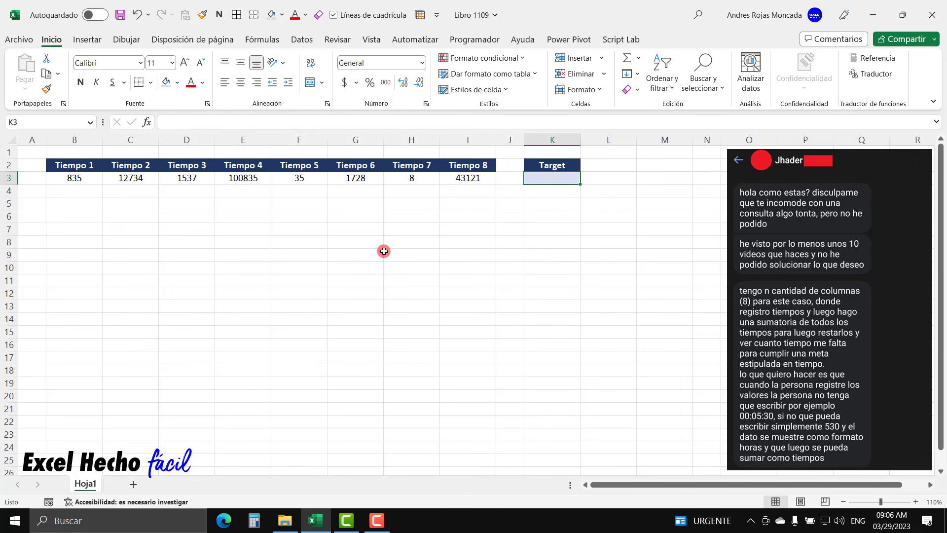
type("19")
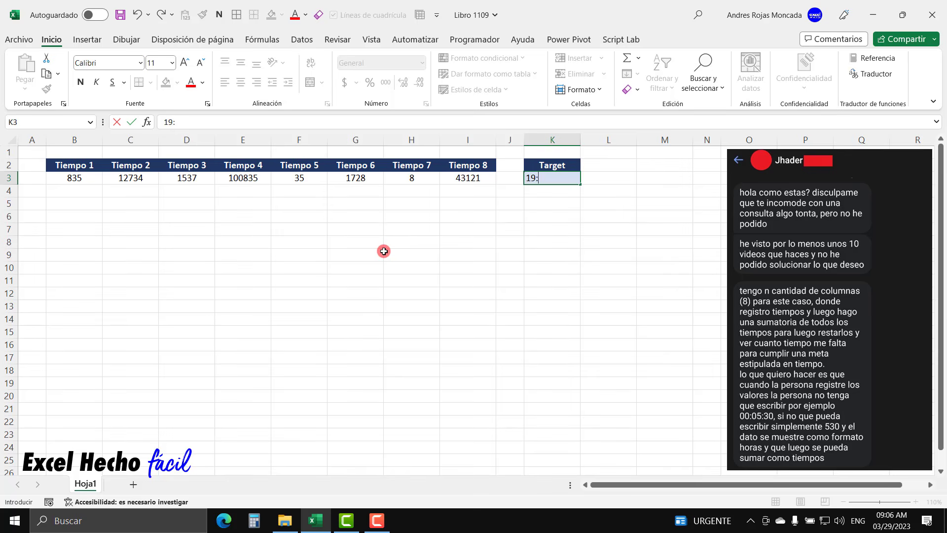
type(":35:45")
key("Return")
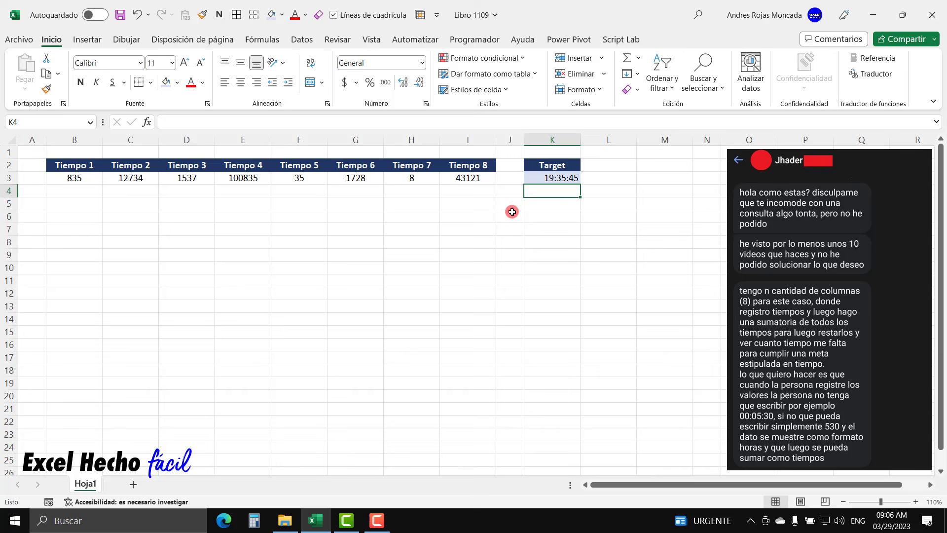
left_click(548, 180)
left_click(240, 82)
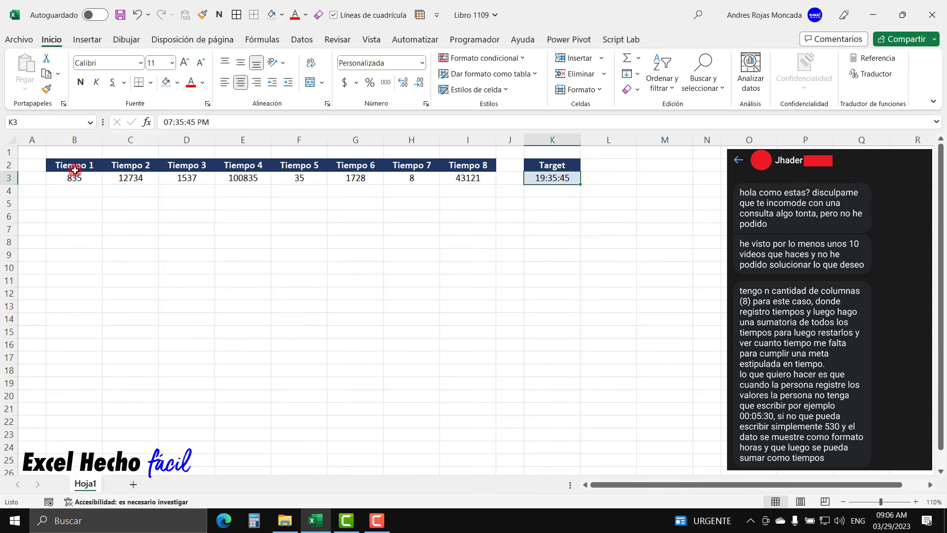
Step: Copy the headers Tiempo 1 to Tiempo 8 from B2:I2 into row 6, starting at cell B6
left_click_drag(74, 170, 482, 167)
key("ctrl+c")
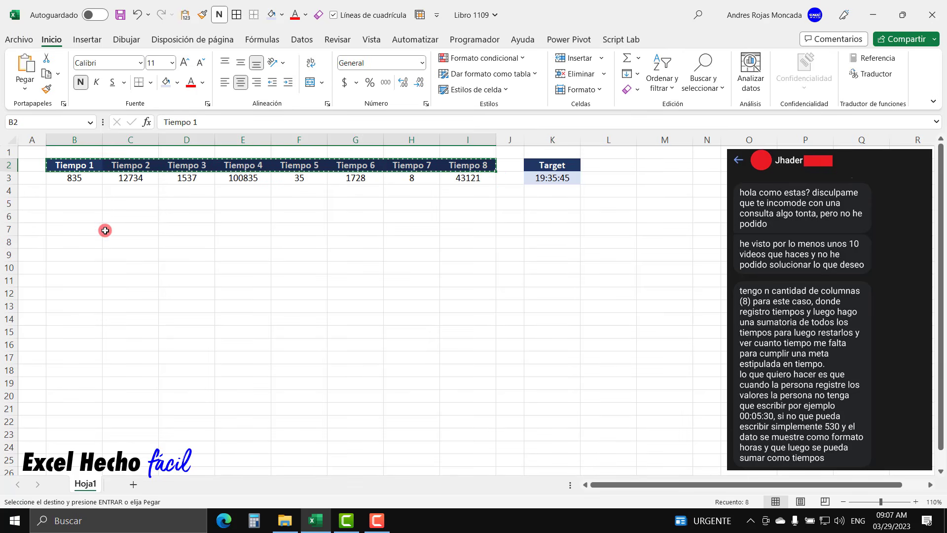
left_click(93, 216)
key("ctrl+v")
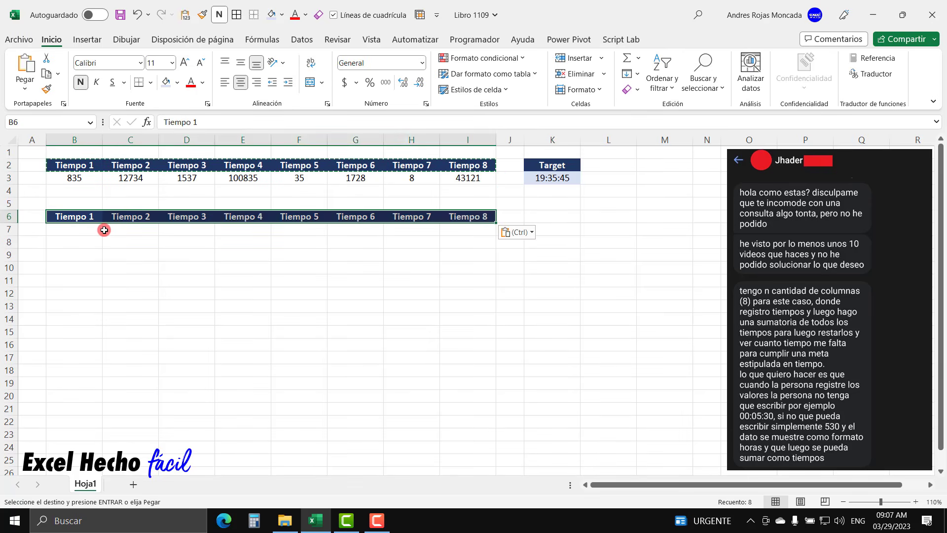
key("Escape")
left_click(76, 231)
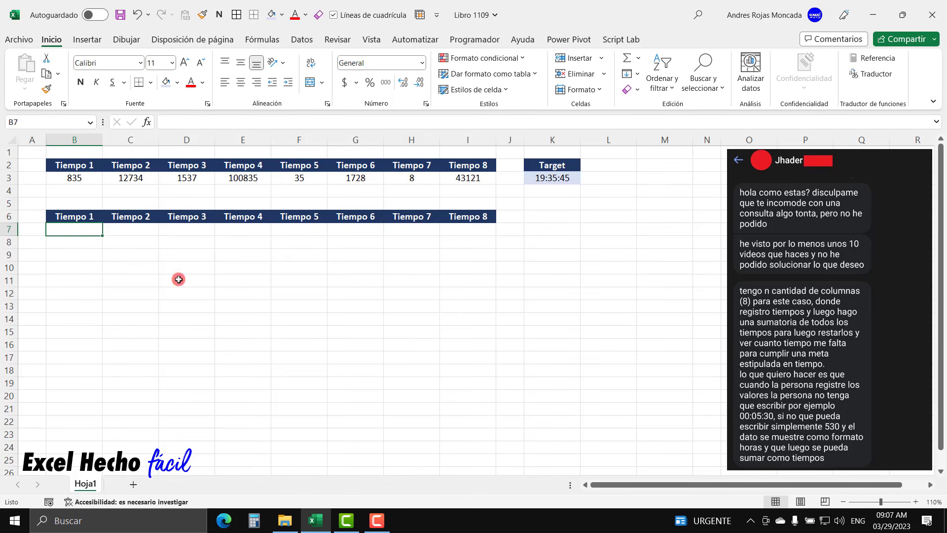
Step: Write the formula =TEXTO(E3,"") in cell E7, under the copied Tiempo 4 header, leaving the format argument empty
left_click(246, 178)
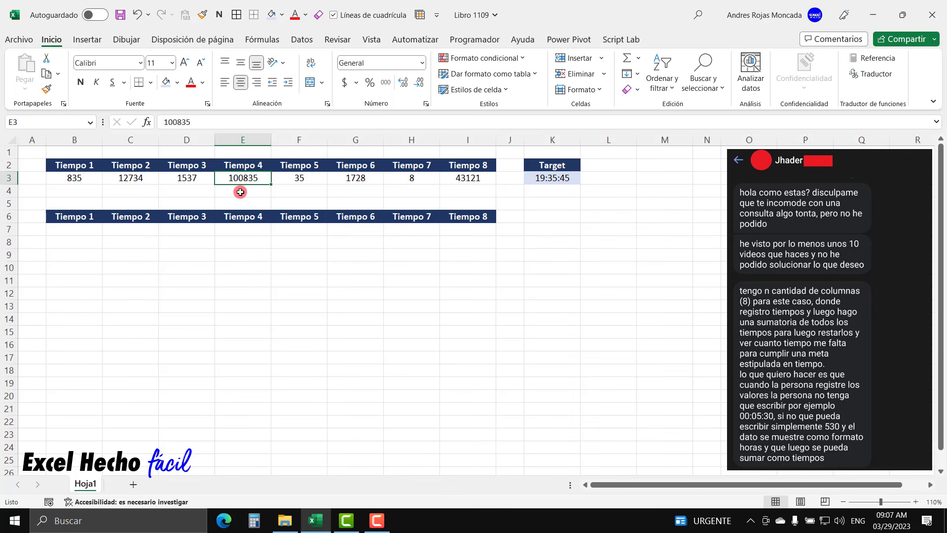
left_click(247, 230)
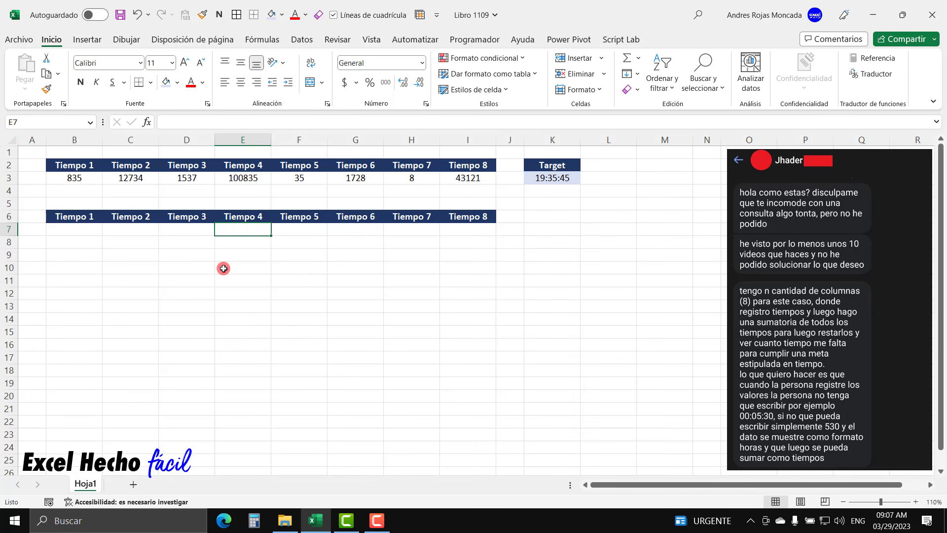
type("=")
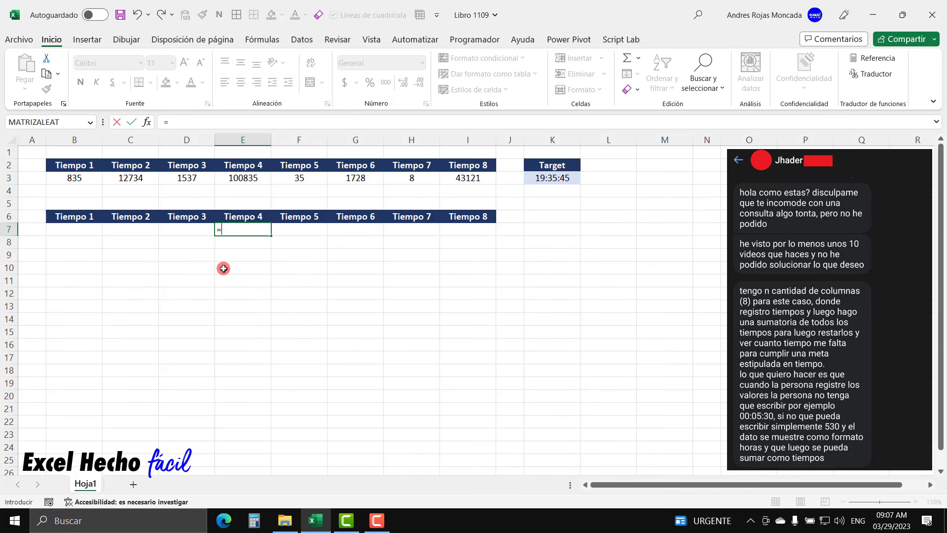
type("text")
key("Tab")
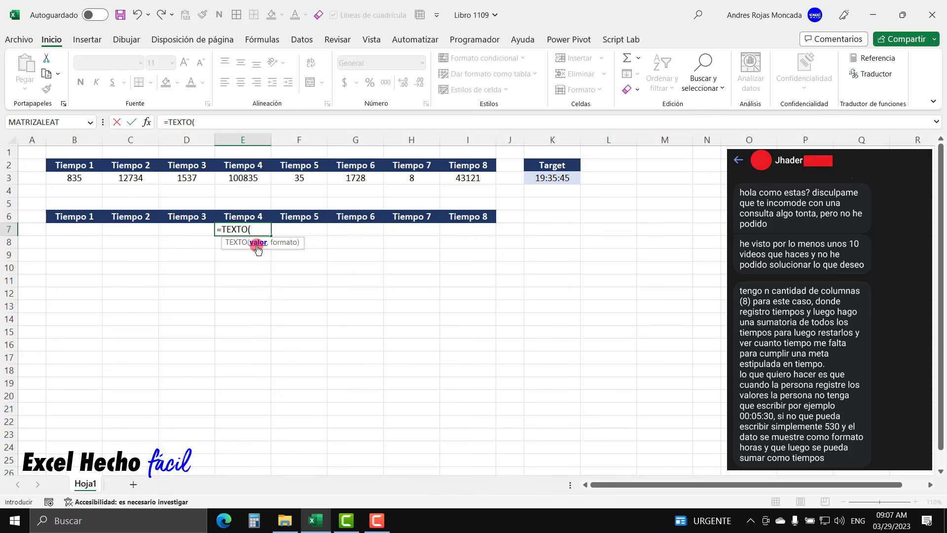
left_click(251, 179)
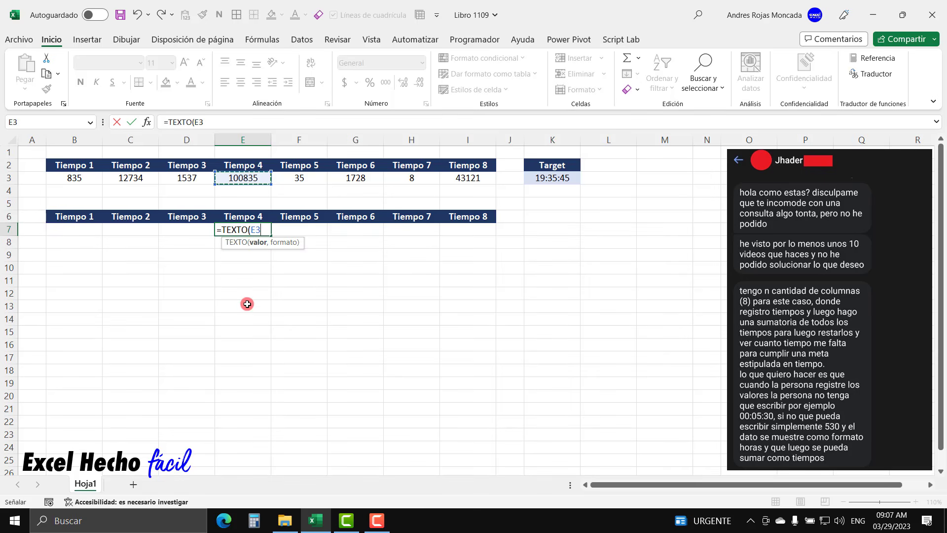
type(",")
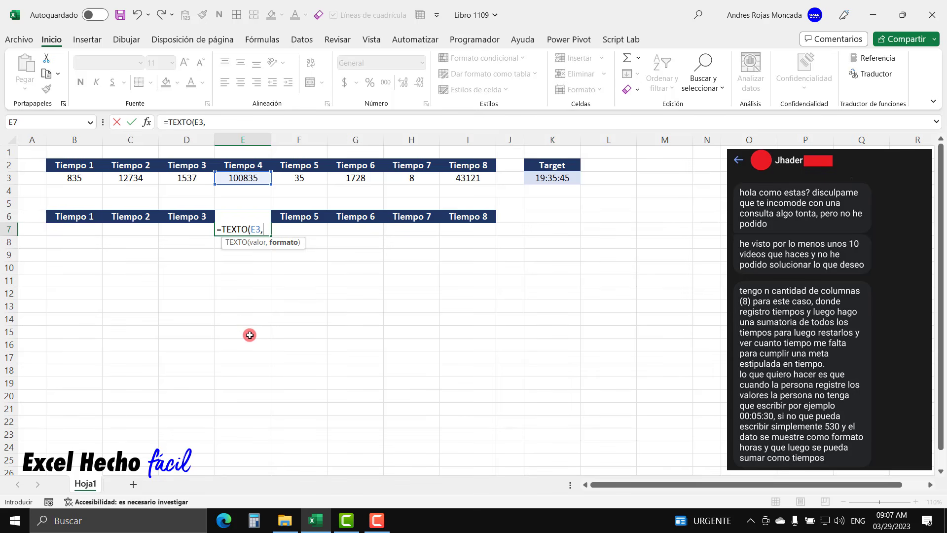
type("\"\")")
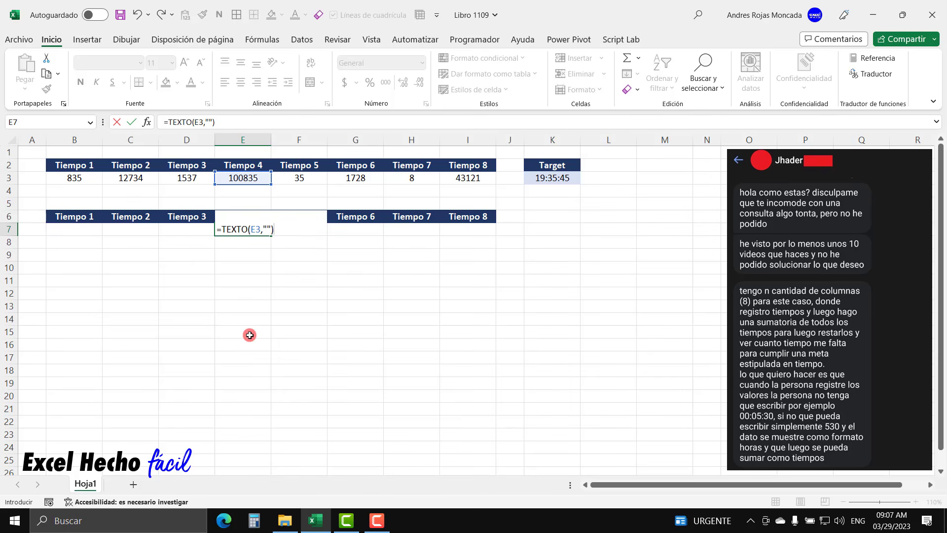
Step: Fill in "hh:mm:ss" as the format argument of the TEXTO formula in E7 and enter the formula
left_click(267, 230)
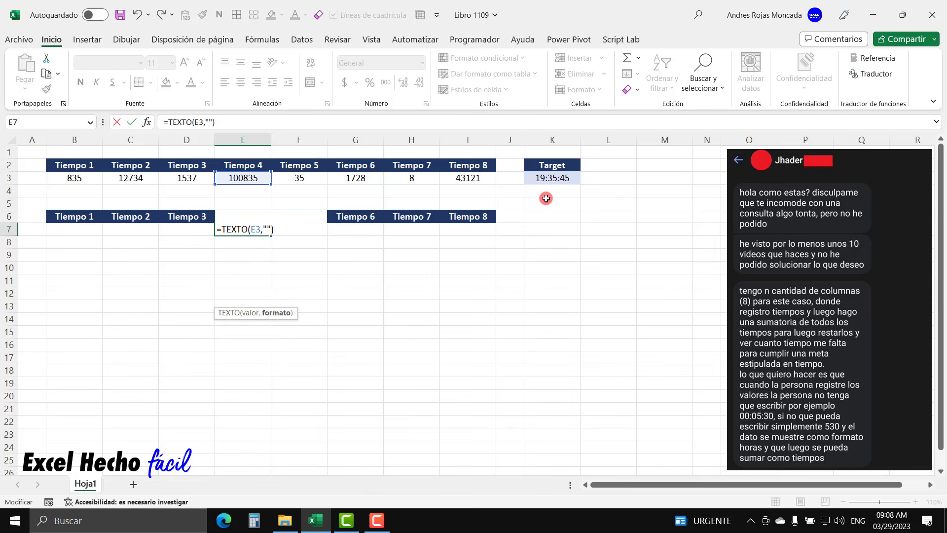
type("hh:mm;")
key("BackSpace")
type(":ss")
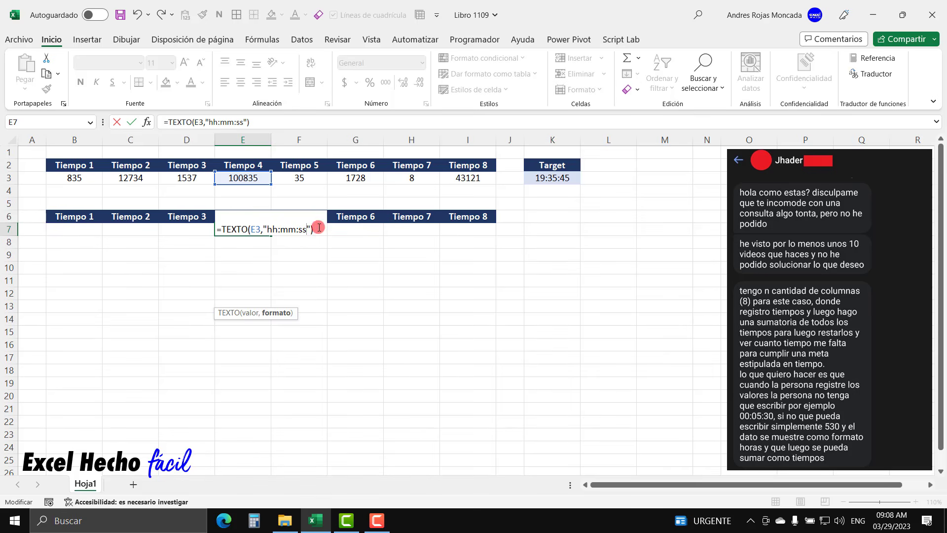
key("End")
key("Return")
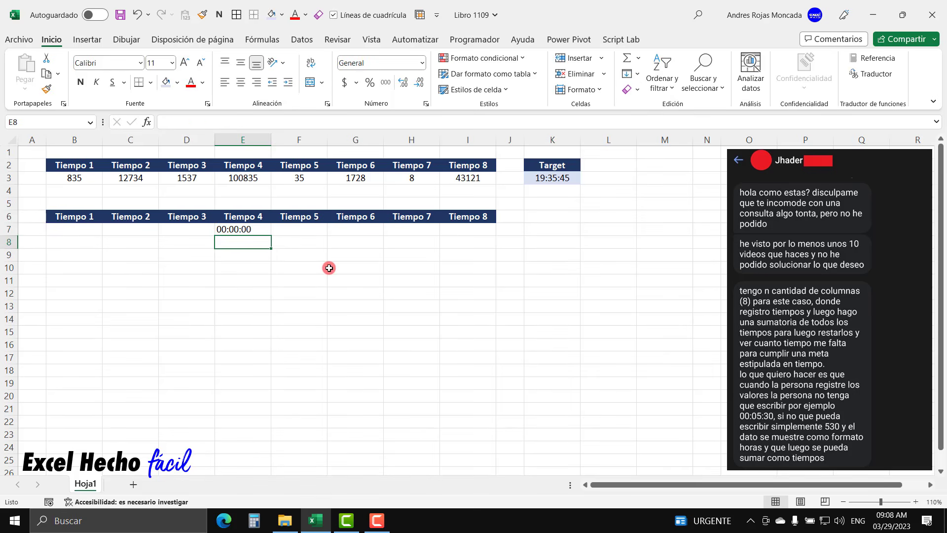
Step: Change the format argument of the TEXTO formula in E7 to "00:00:00" and enter the formula
left_click(255, 229)
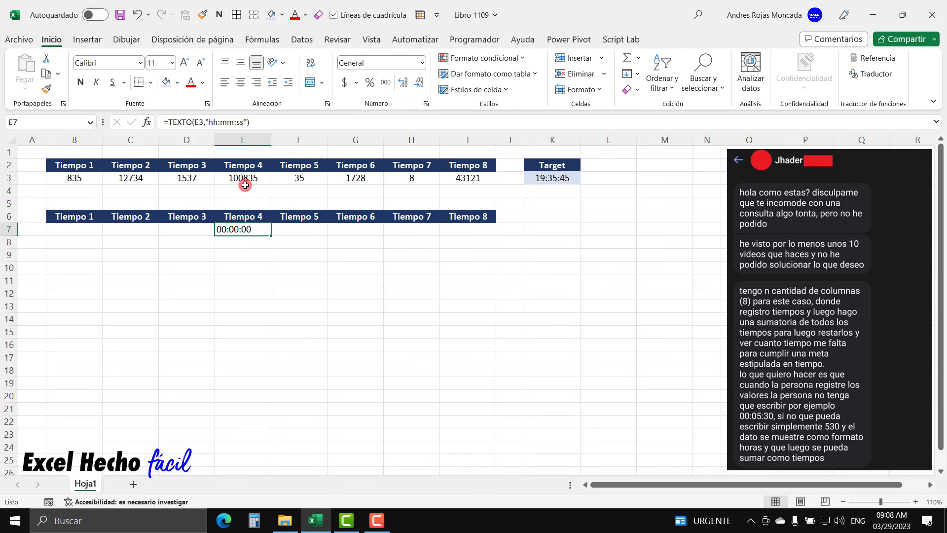
key("F2")
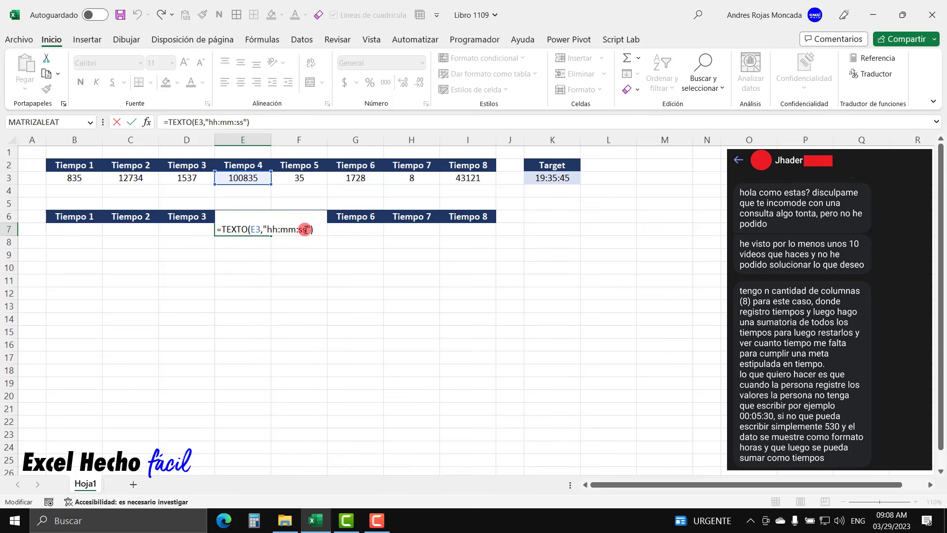
left_click_drag(307, 230, 268, 229)
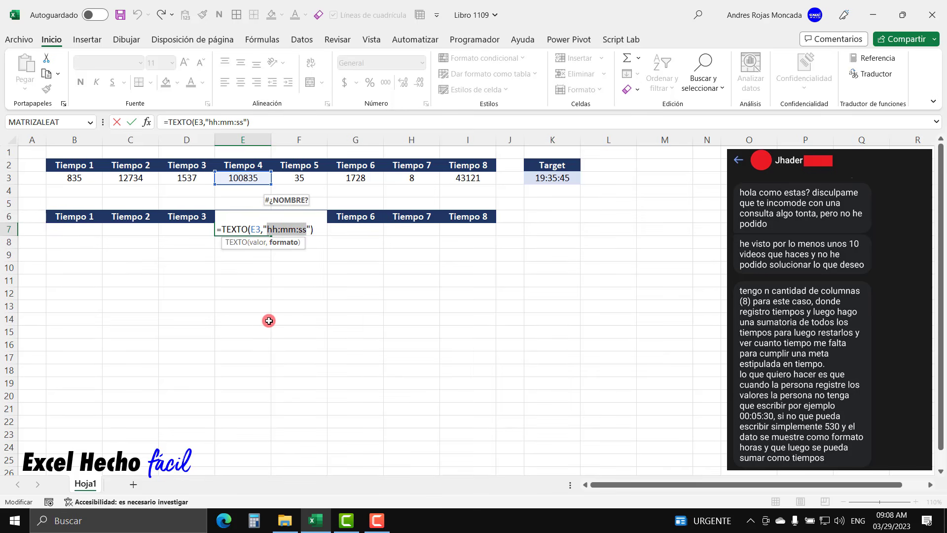
type("00")
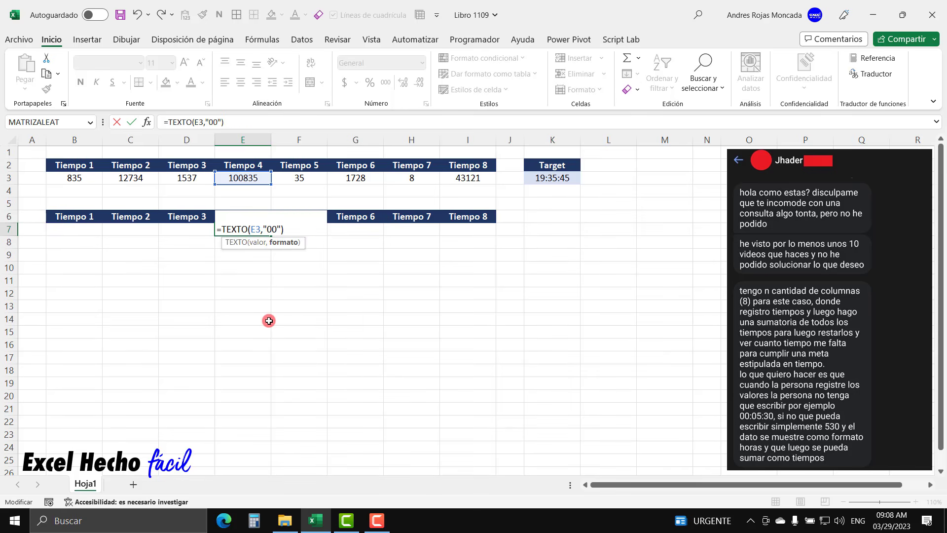
type(":00:00")
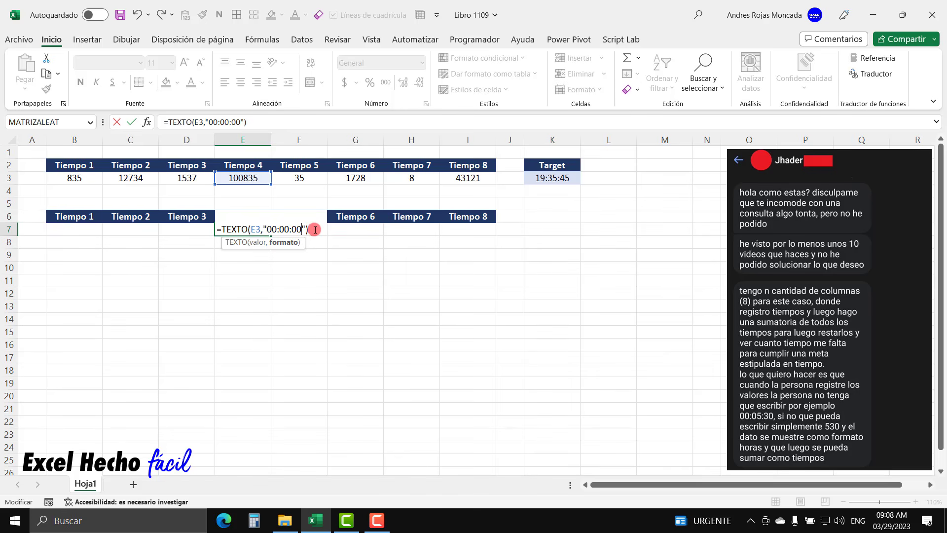
left_click(314, 229)
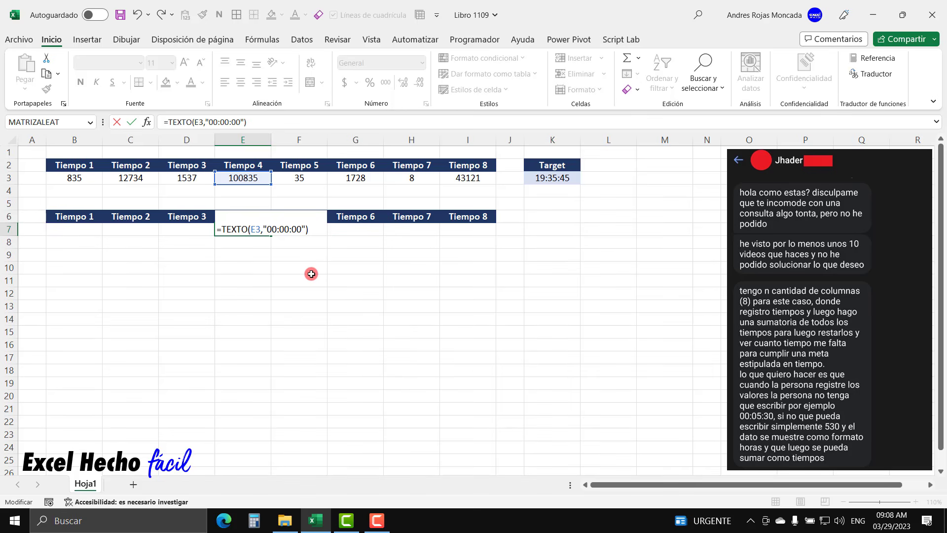
key("Return")
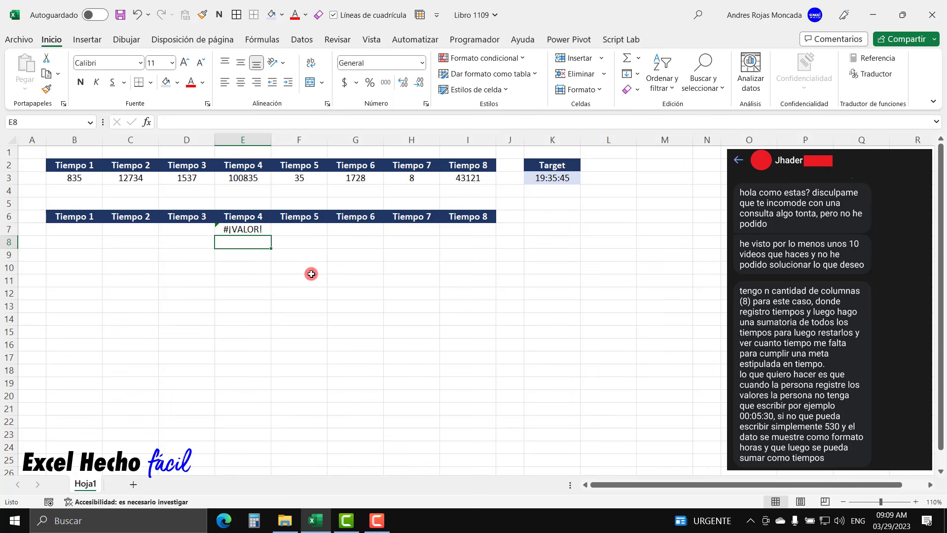
Step: Change the format argument of the TEXTO formula in E7 to "00"":""00"":""00", enclosing each colon in doubled quotation marks, and enter it
double_click(262, 229)
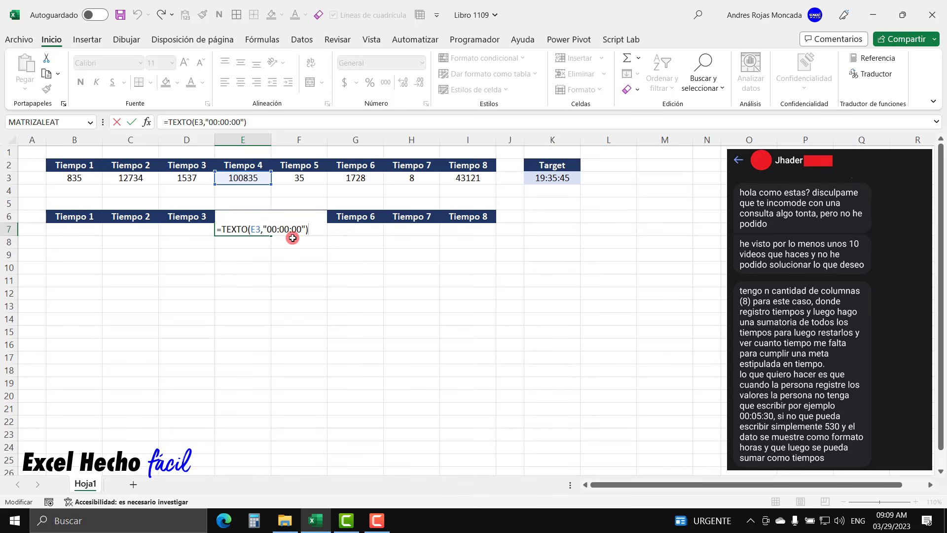
left_click(279, 230)
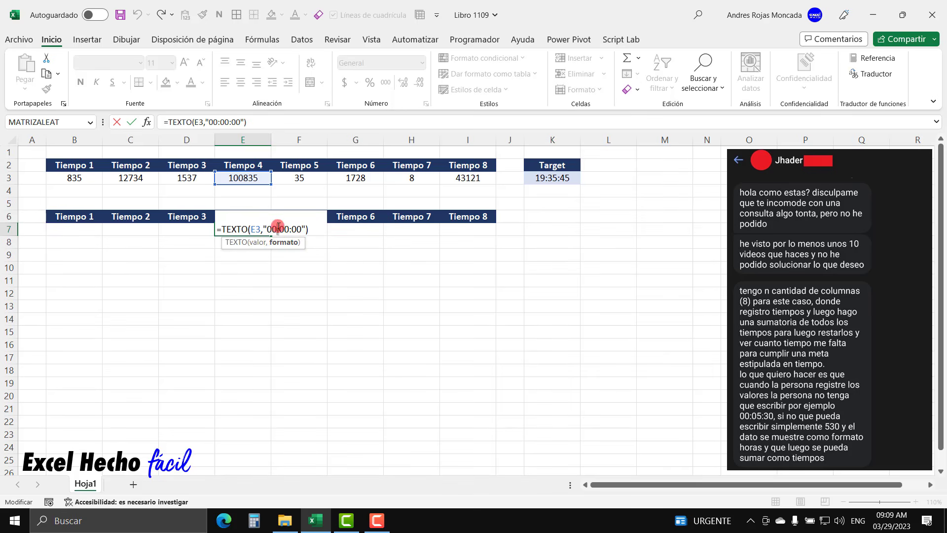
left_click_drag(302, 246, 302, 302)
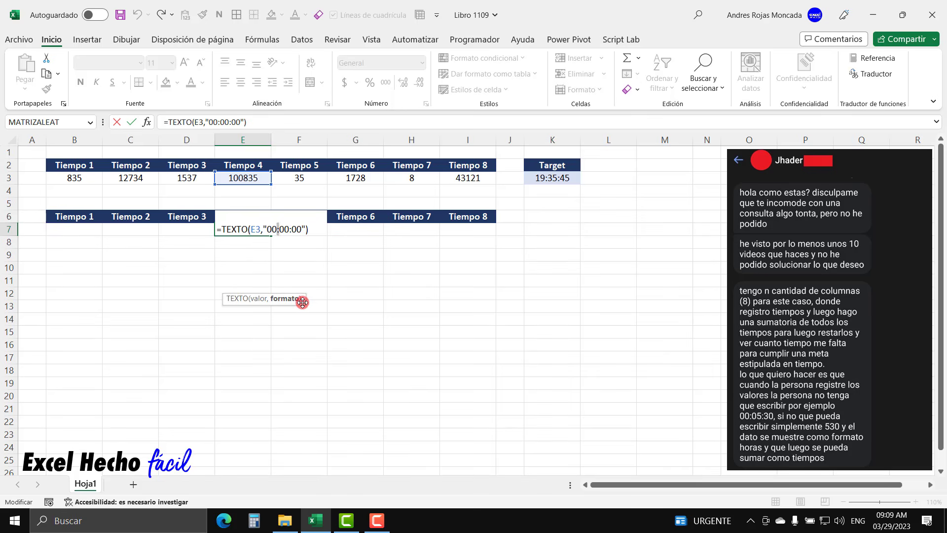
left_click(290, 230)
left_click_drag(267, 229, 302, 230)
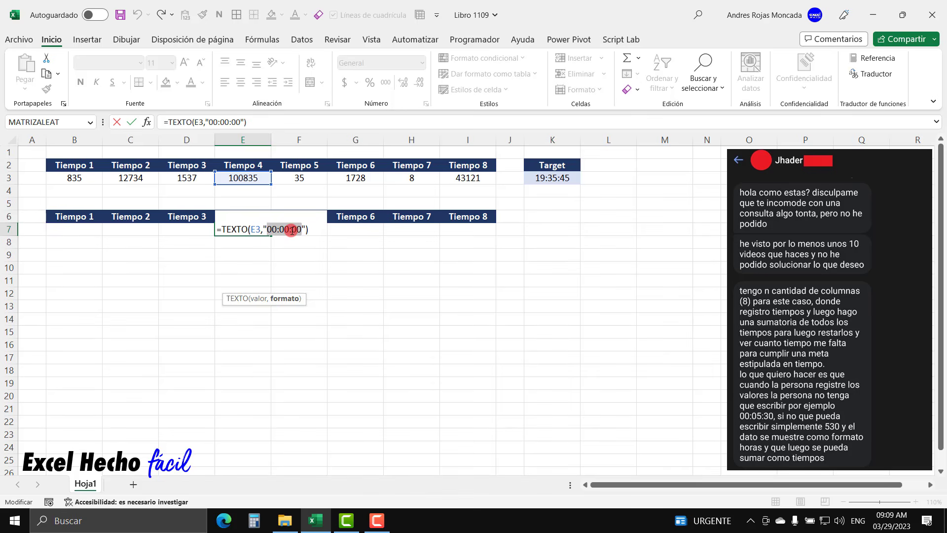
left_click_drag(267, 229, 302, 229)
left_click(277, 230)
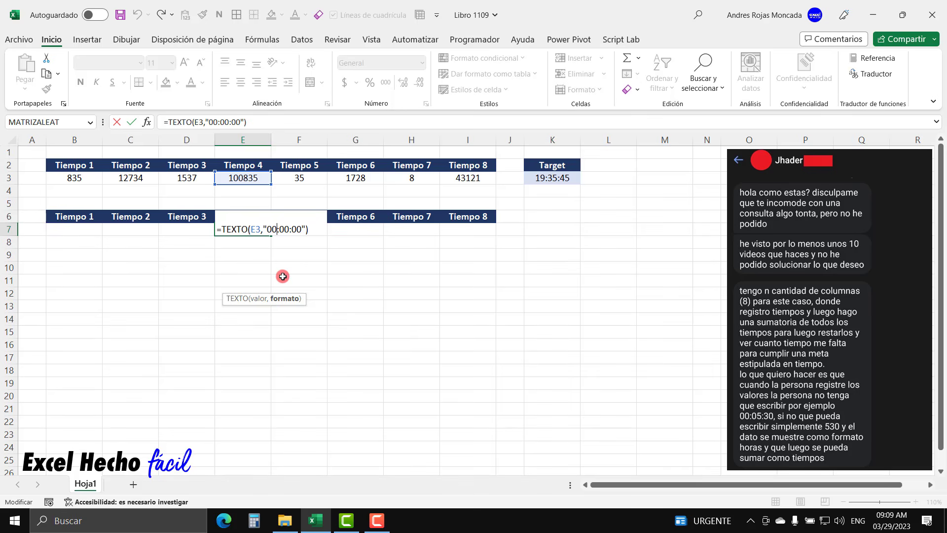
type("\"\"")
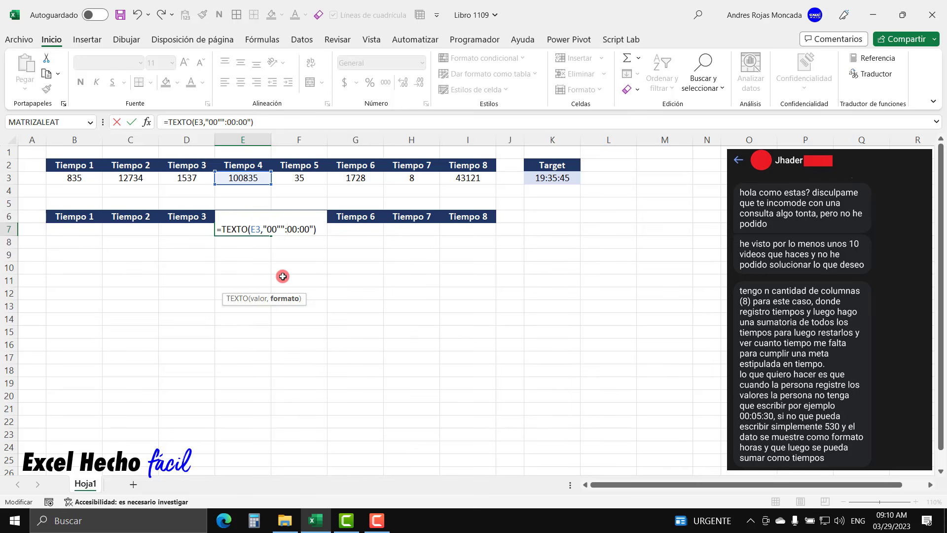
type("::")
key("BackSpace")
key("BackSpace")
type("\"\":\"\"00")
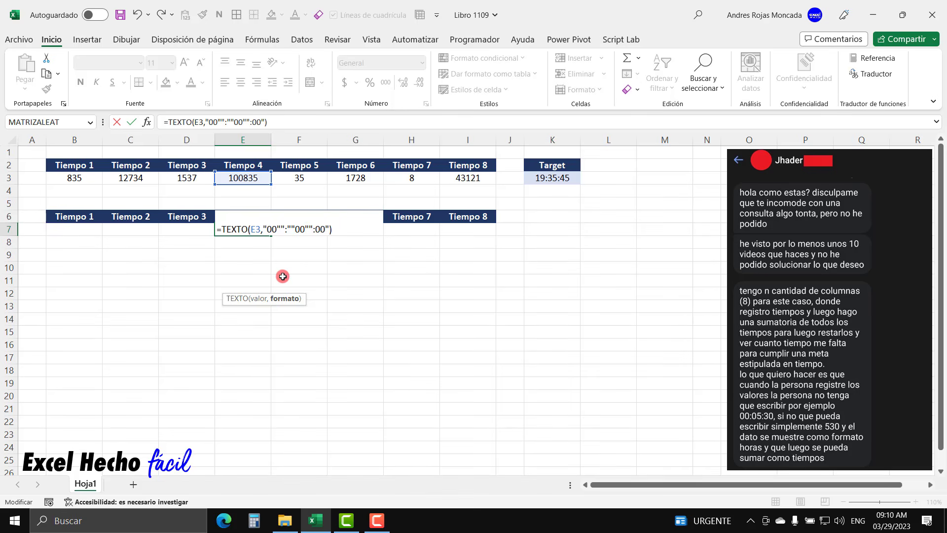
type("\"\"")
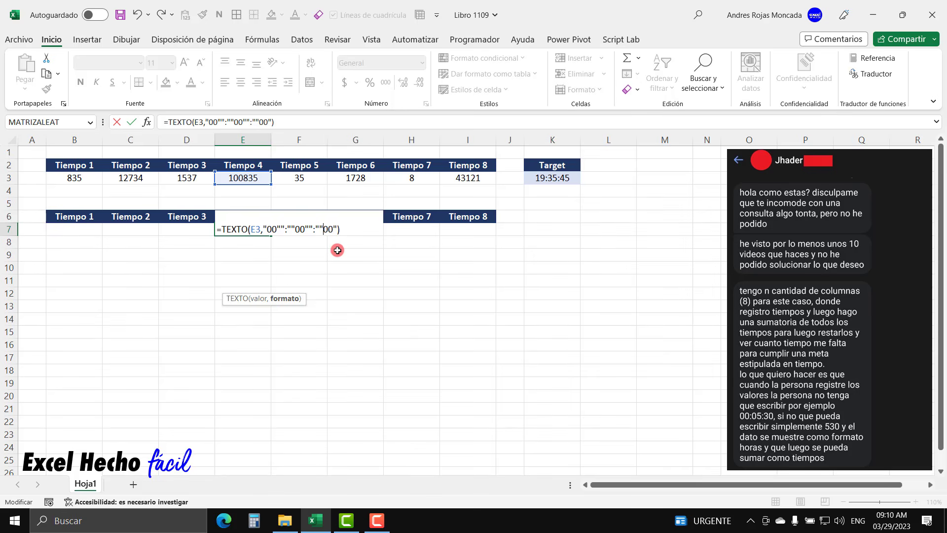
left_click(353, 231)
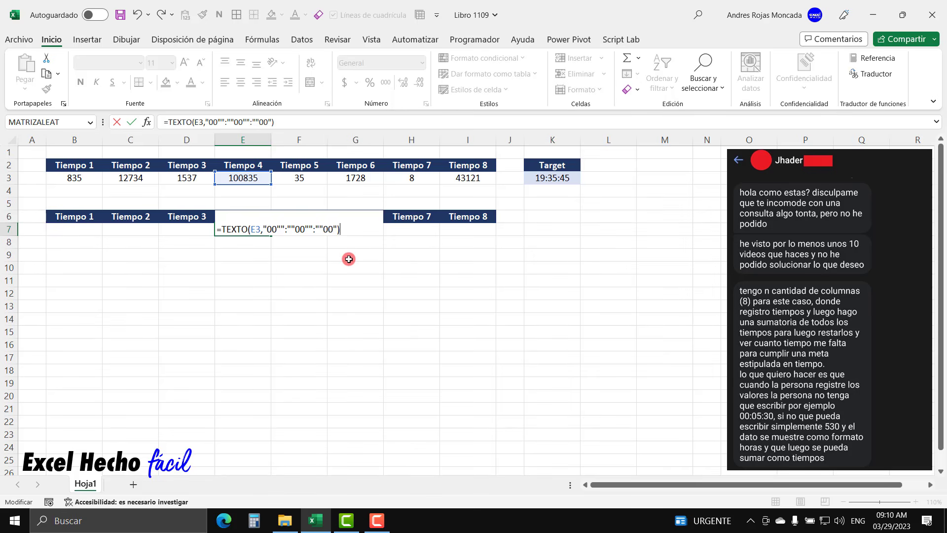
key("Return")
left_click(252, 229)
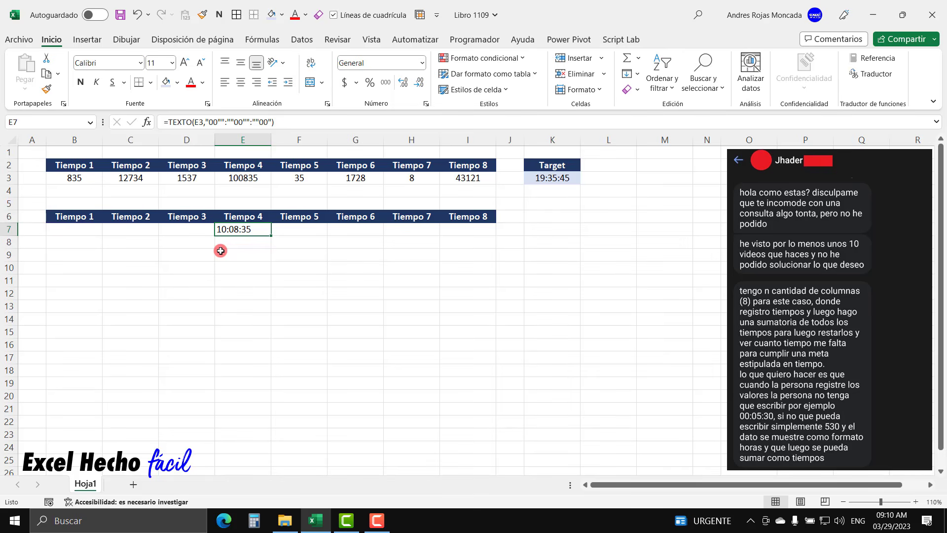
Step: Enter the number 5 in F10 and the text Textop in F11 as an alignment comparison, and clear both cells
left_click(306, 272)
type("5")
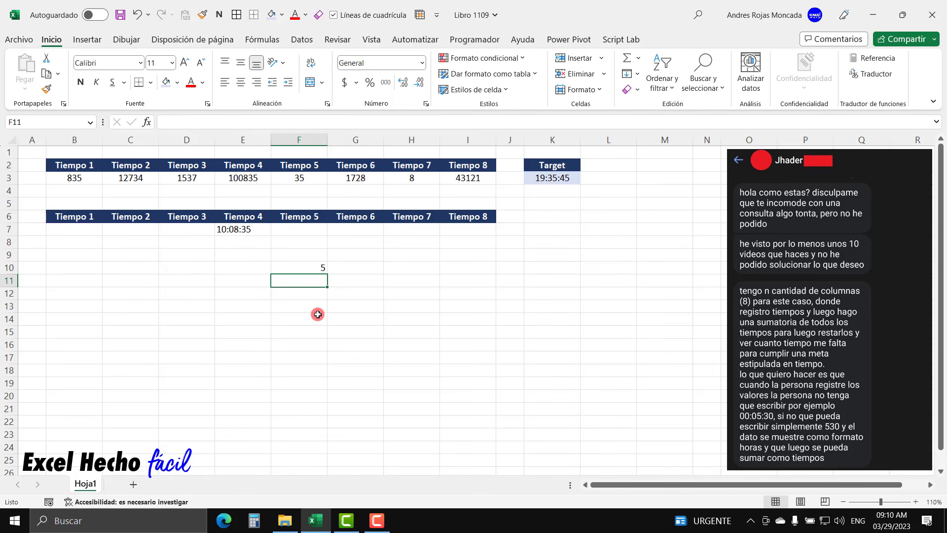
key("Return")
type("Teto")
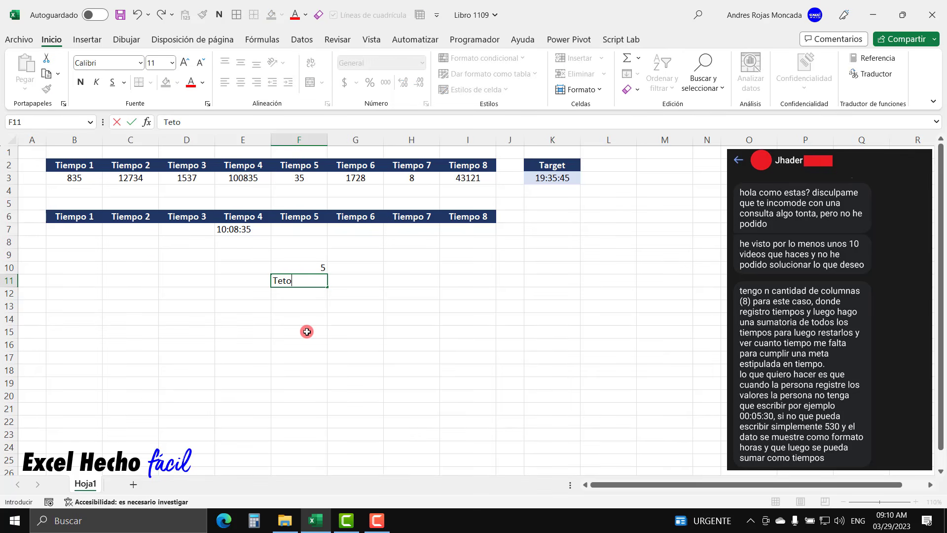
key("BackSpace")
key("BackSpace")
type("xtop")
key("Return")
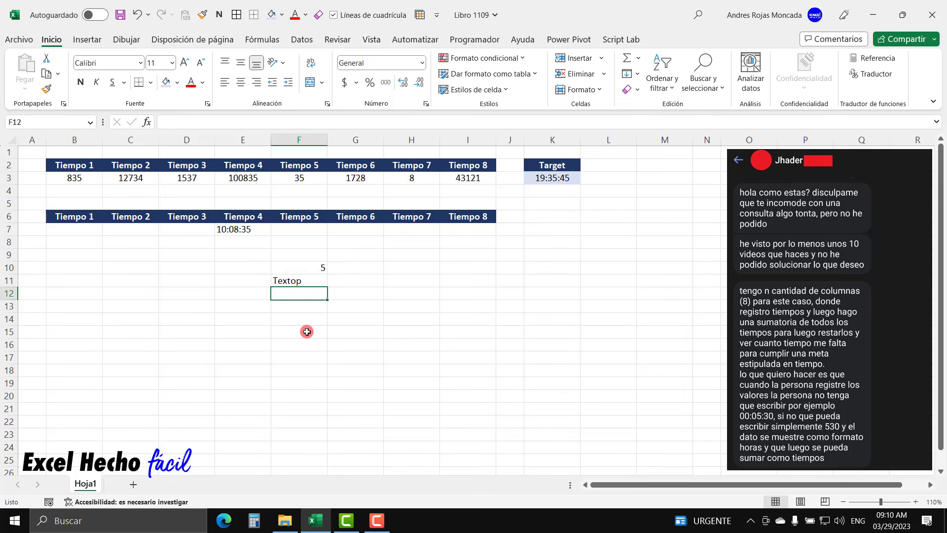
left_click_drag(294, 267, 296, 284)
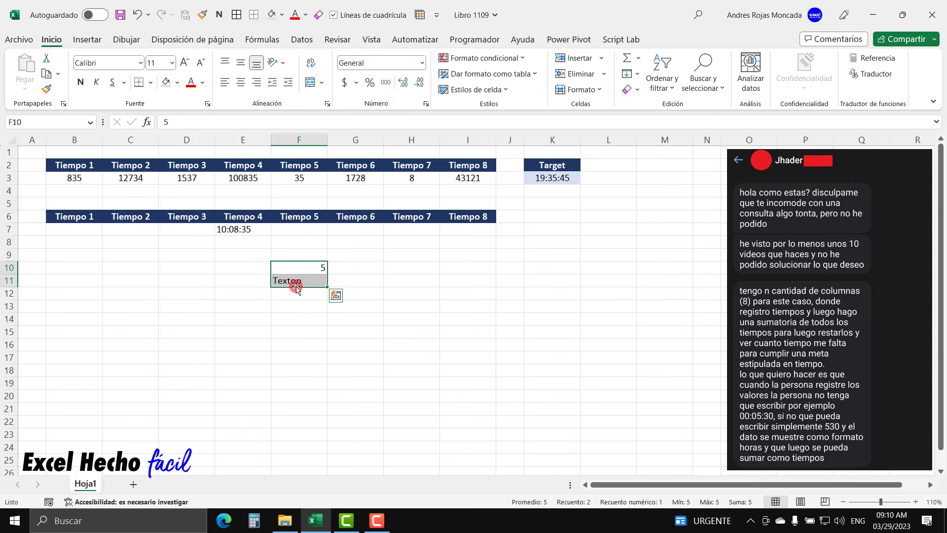
key("Delete")
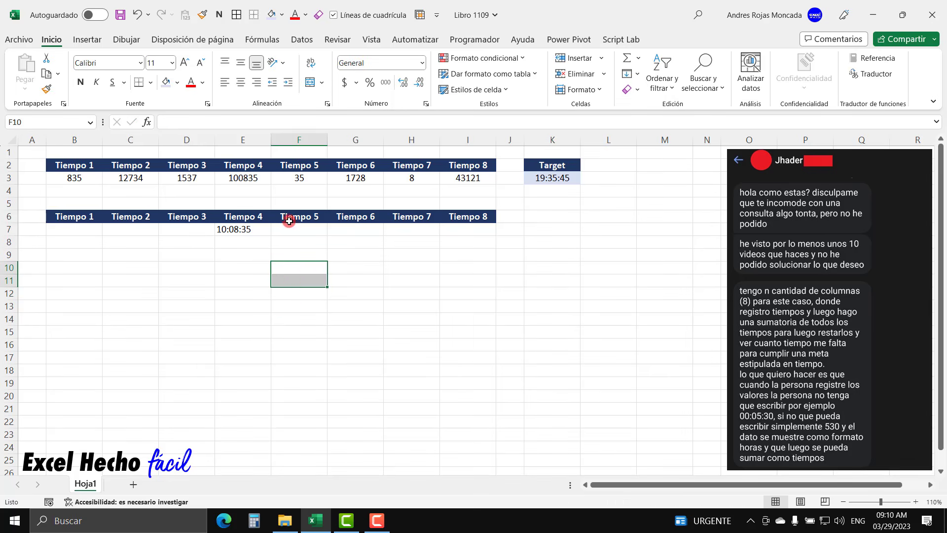
Step: Multiply the TEXTO formula in E7 by 1 to convert its text result into a number
left_click(245, 228)
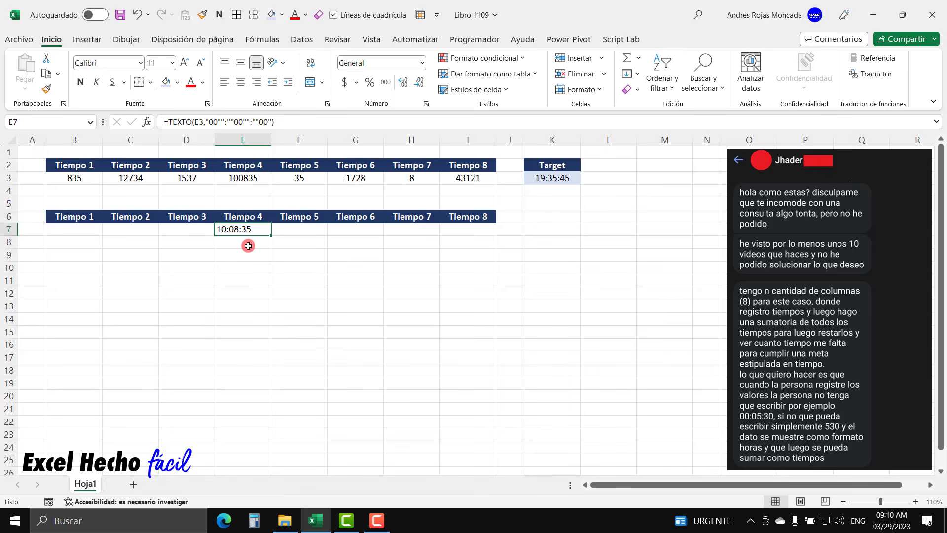
key("F2")
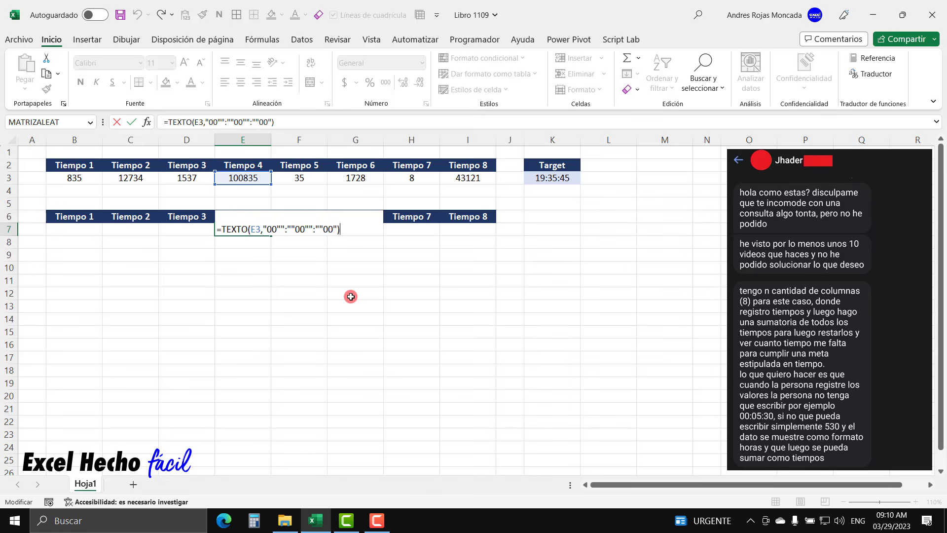
type("*1")
key("Return")
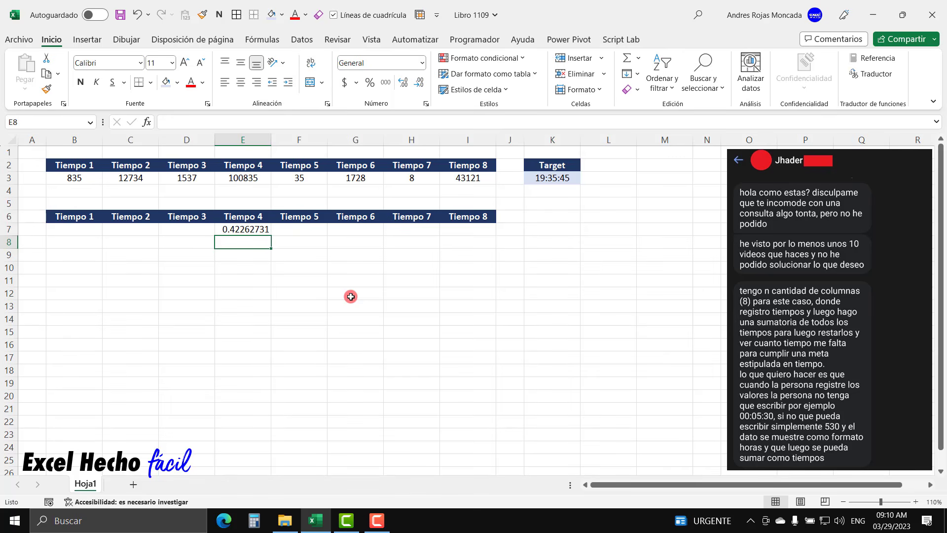
Step: Apply the custom number format hh:mm:ss to E7 and center the cell horizontally
left_click(258, 231)
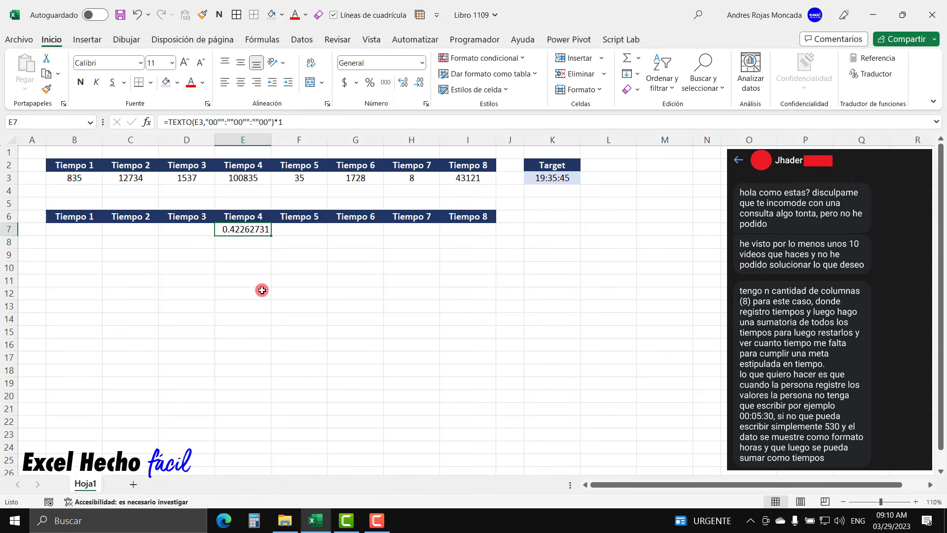
key("ctrl+1")
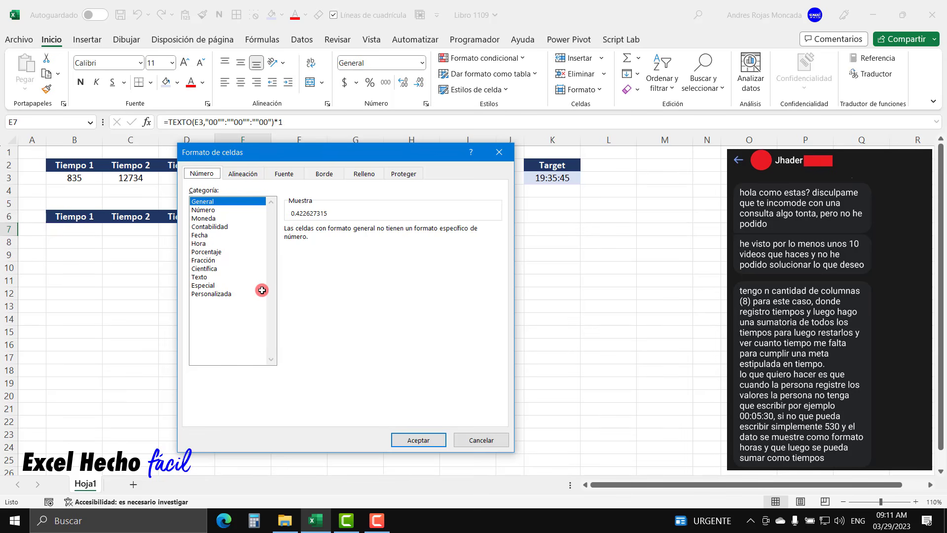
left_click(225, 294)
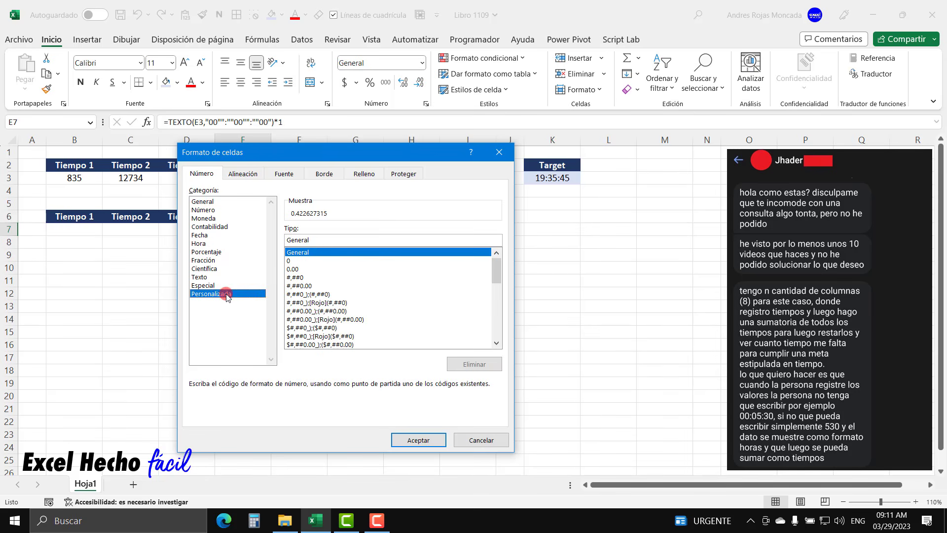
double_click(319, 244)
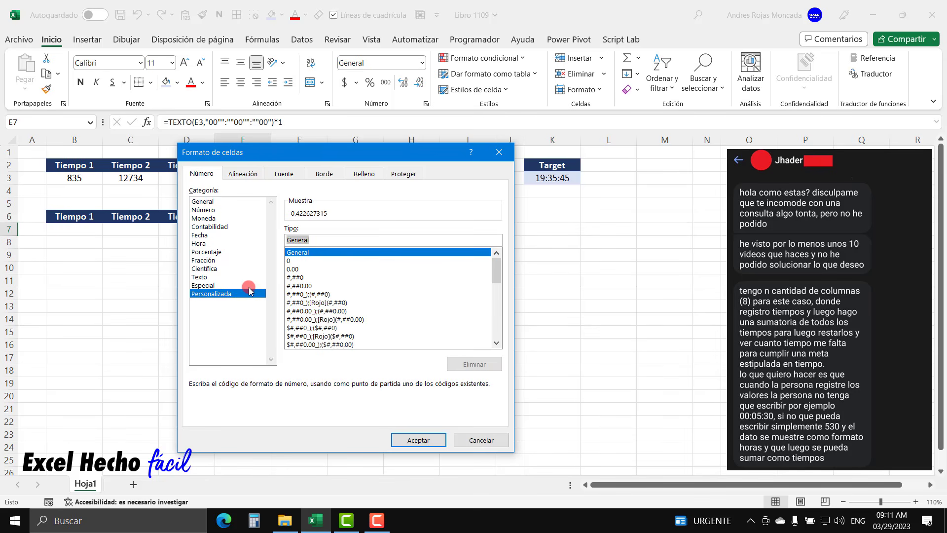
type("hh")
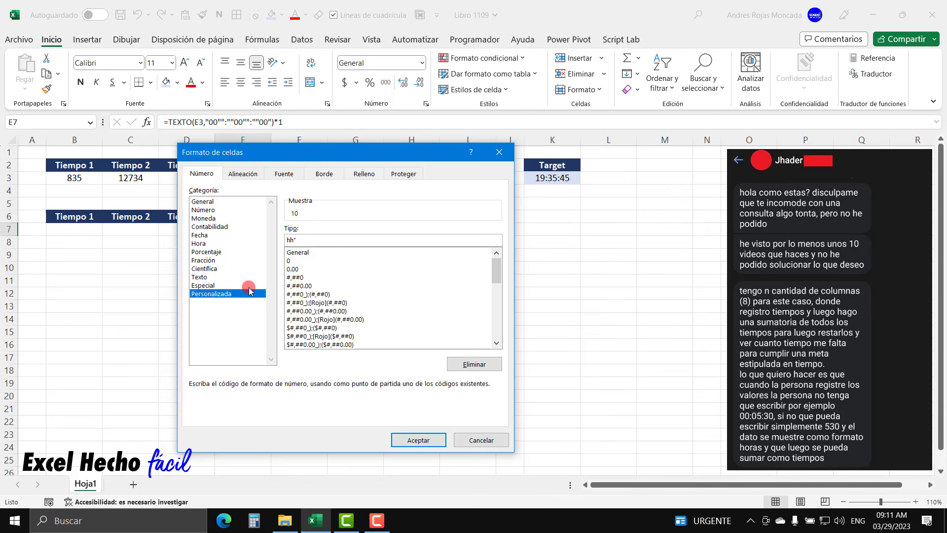
type(":mm:ss")
left_click(419, 440)
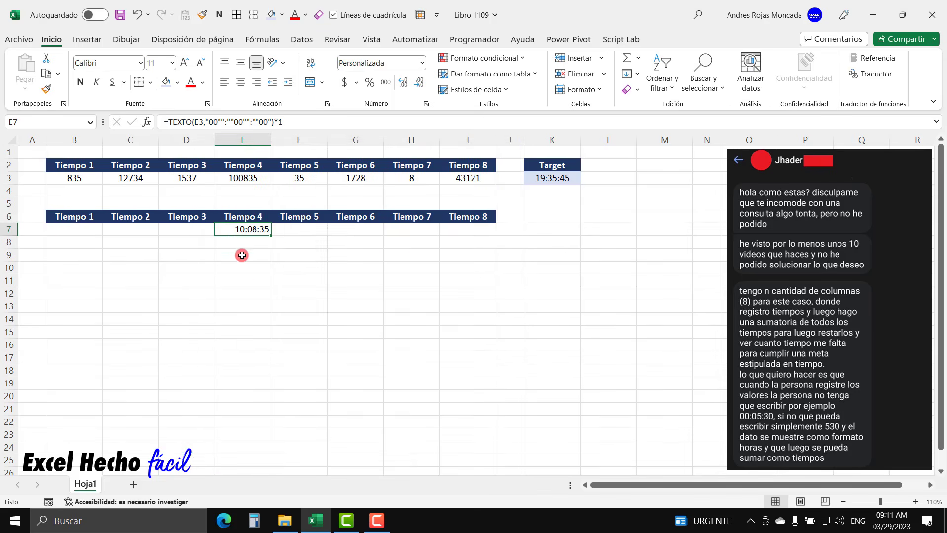
left_click(241, 82)
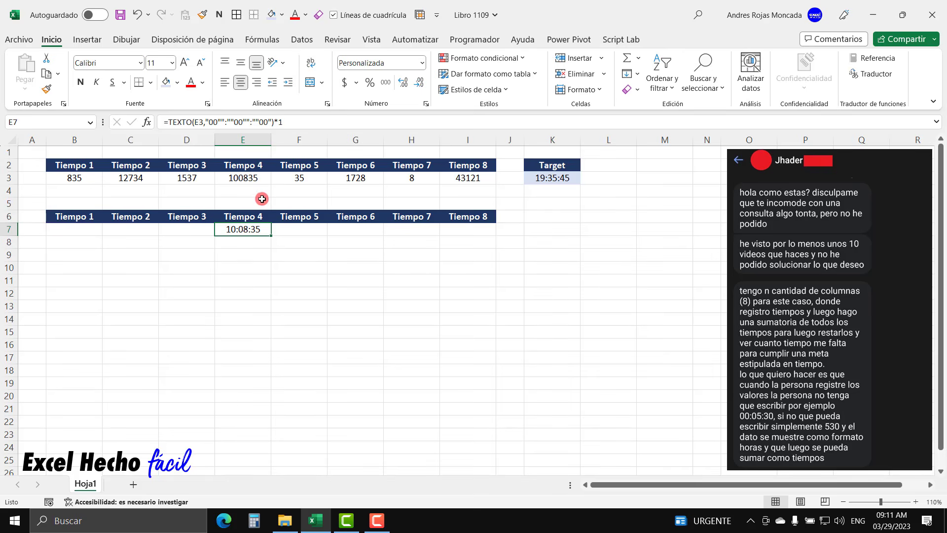
Step: Clear the formula and all formatting from cell E7
key("F2")
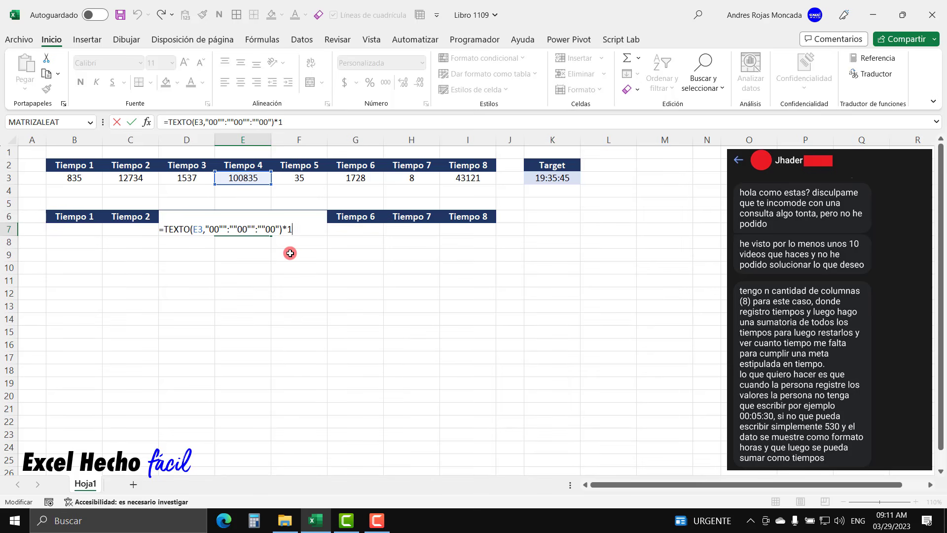
key("ctrl+Return")
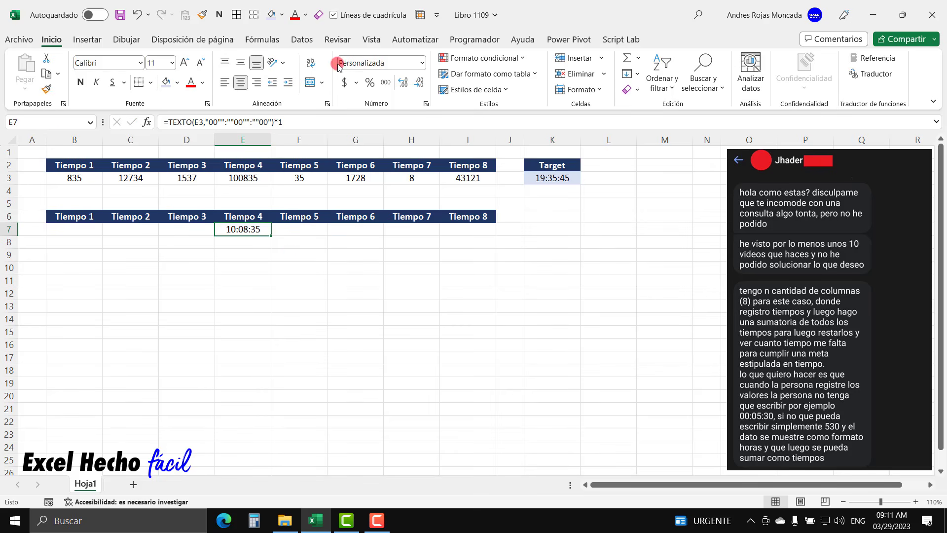
left_click(318, 15)
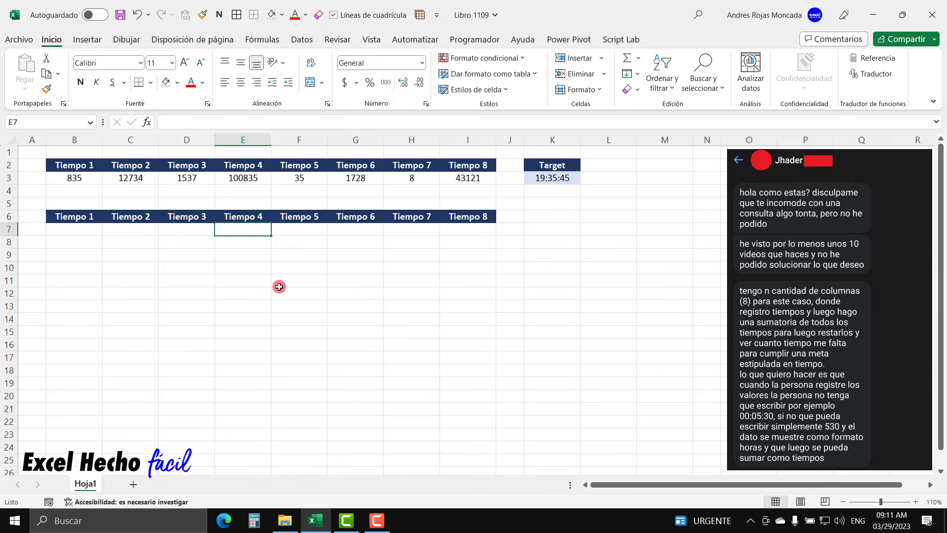
Step: Start a formula in E7 that converts E3 to text: =TEXTO(E3,"00:00:00")
type("=")
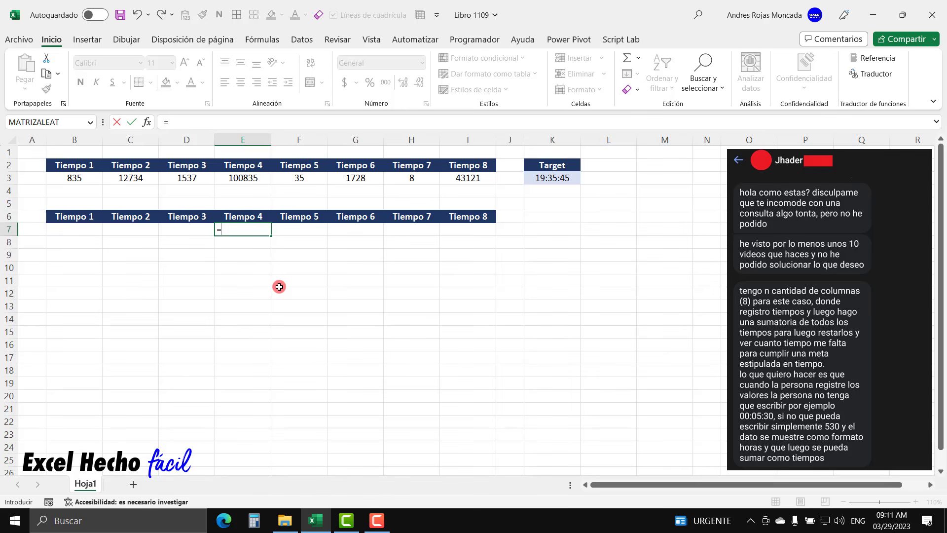
type("text")
key("Tab")
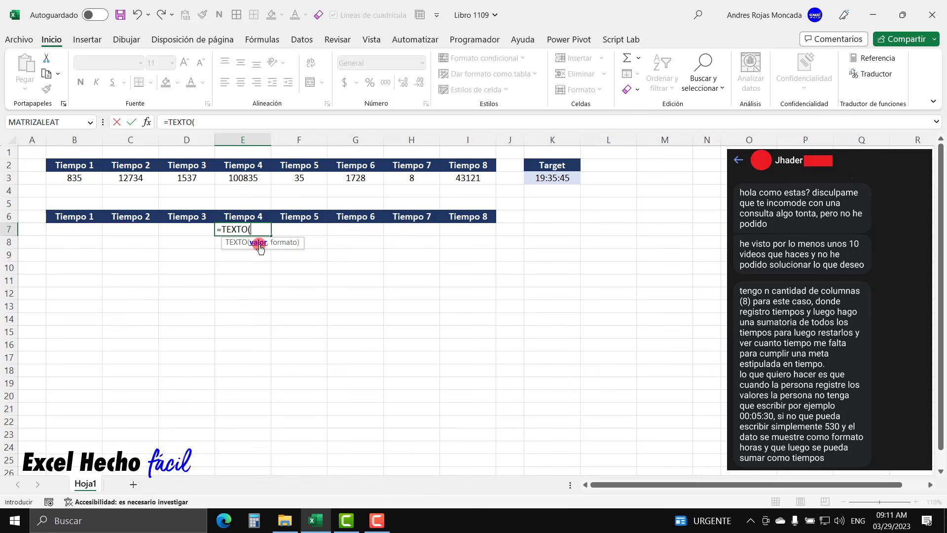
left_click(246, 178)
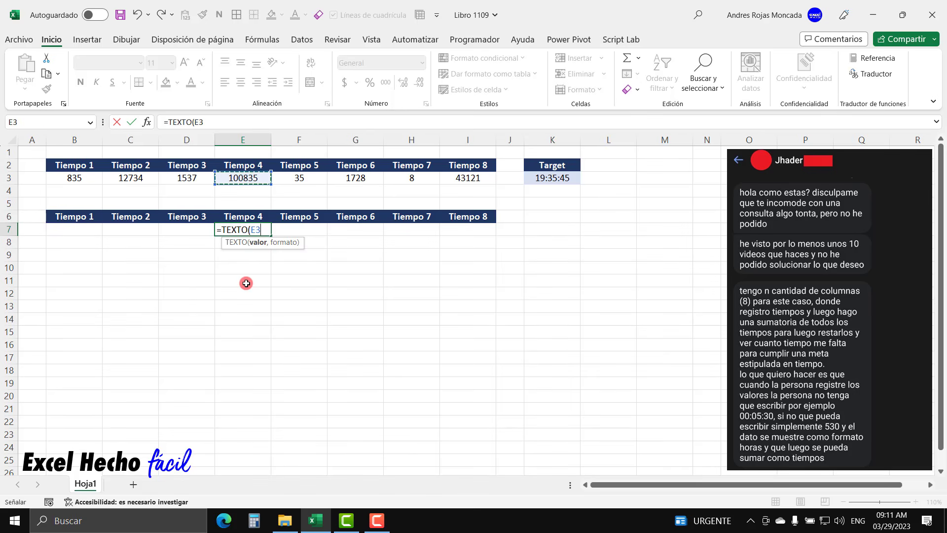
type(",\"\"")
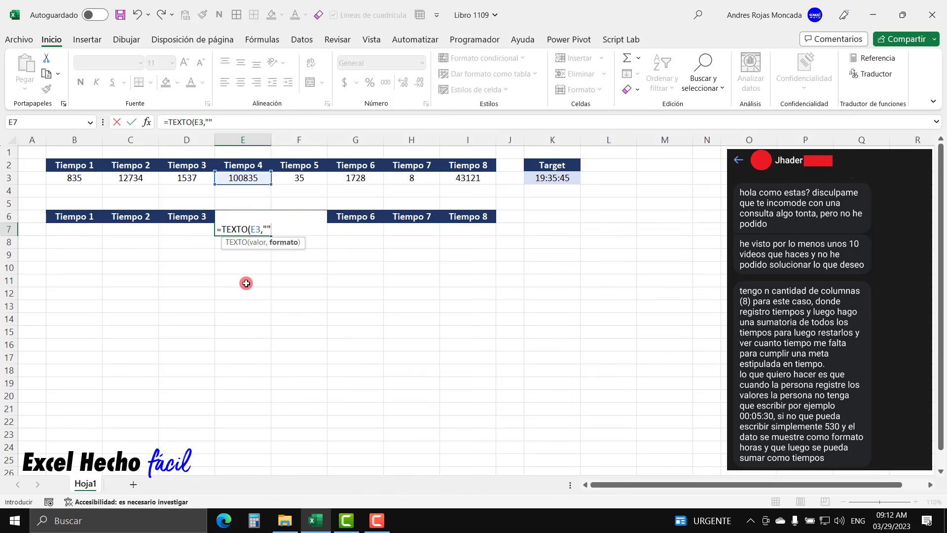
type(")")
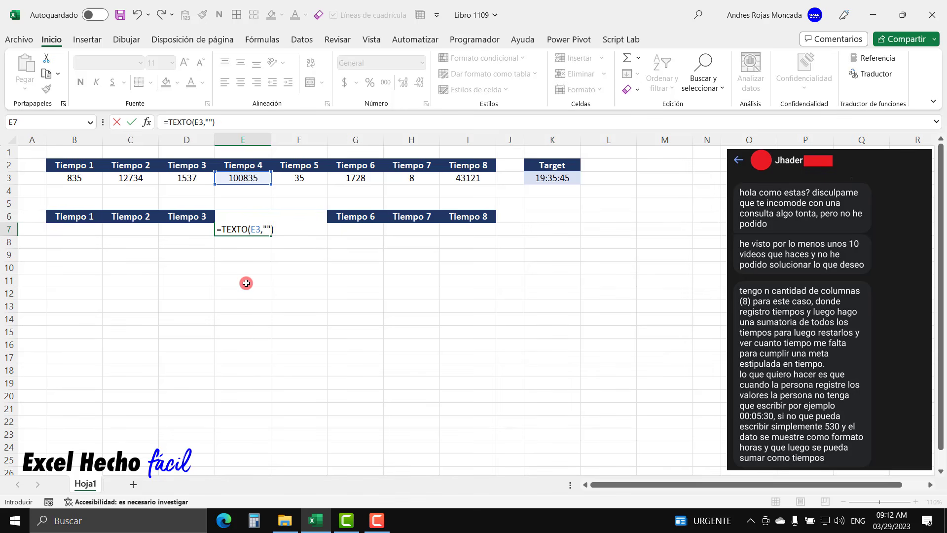
left_click(270, 227)
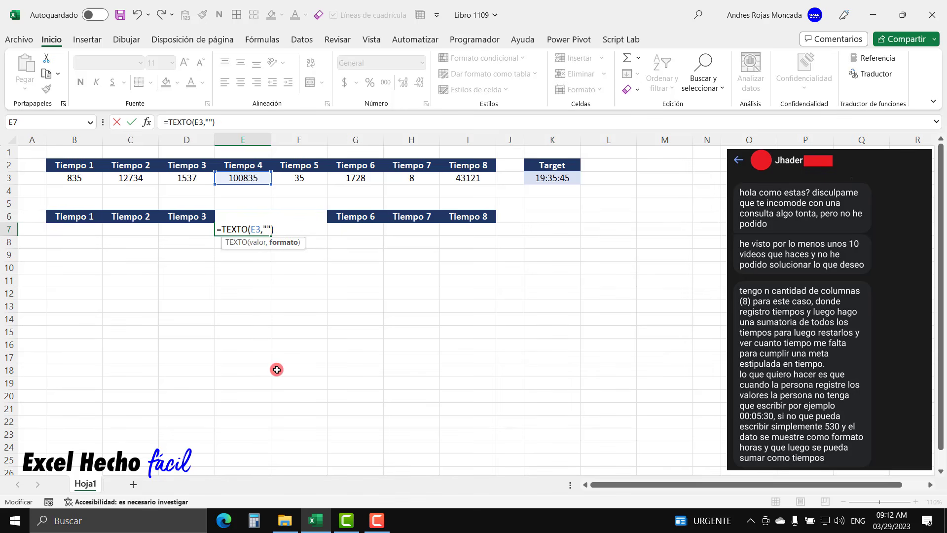
type("00:00:00")
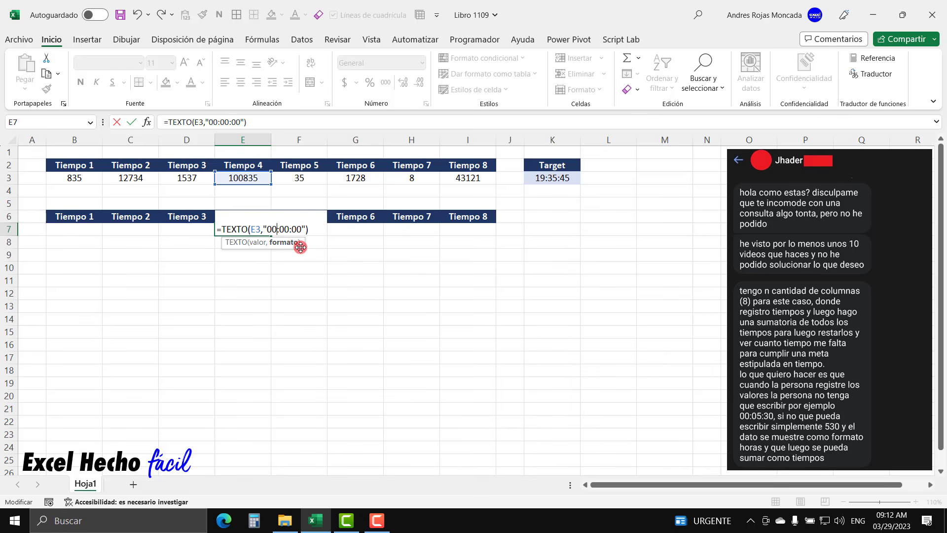
Step: Escape both colons in the format with backslashes, multiply by 1, and enter =TEXTO(E3,"00\:00\:00")*1 in E7
left_click_drag(301, 247, 301, 300)
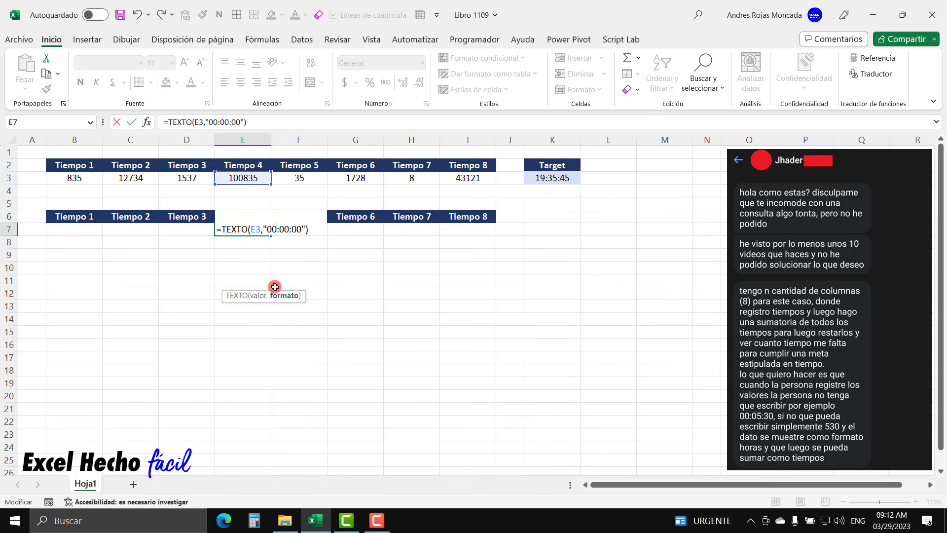
type("\\")
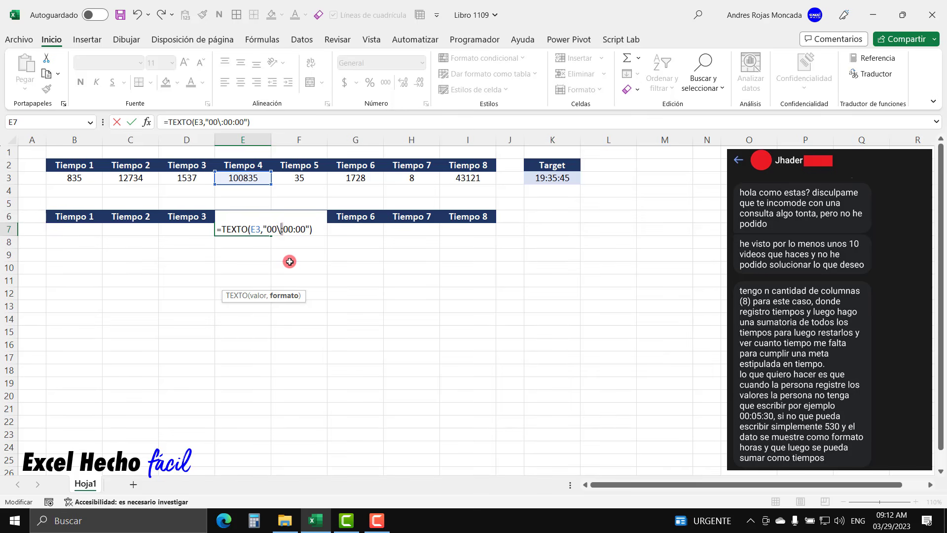
left_click(293, 229)
type("\\")
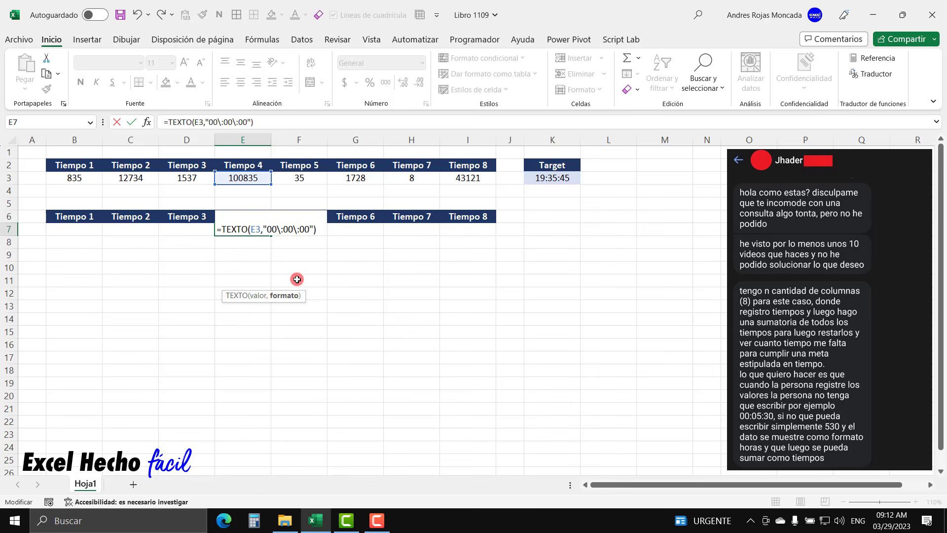
left_click(316, 229)
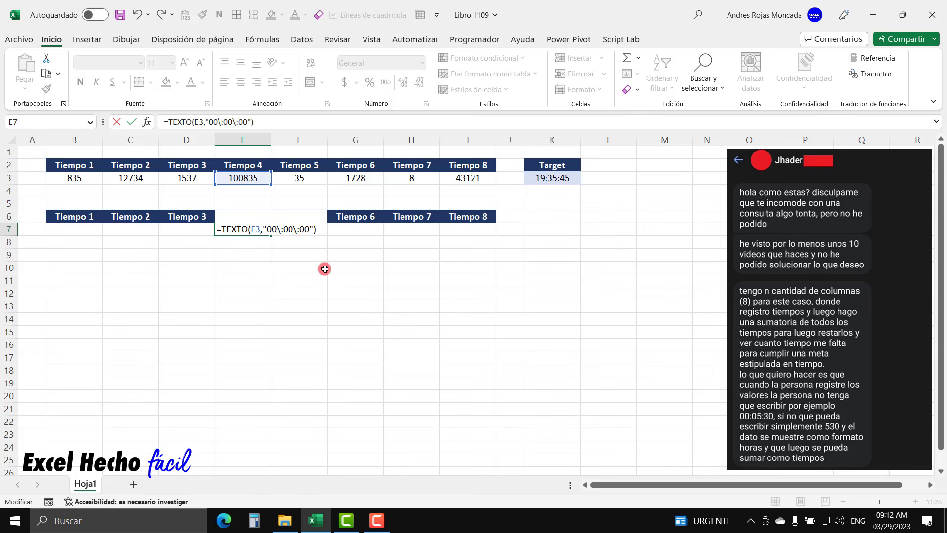
type("*1")
key("Return")
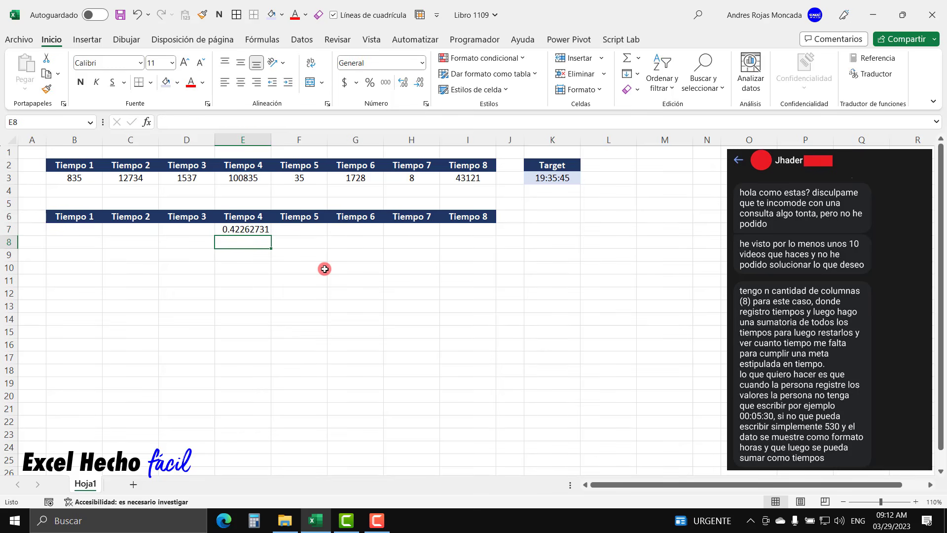
Step: Apply the custom number format hh:mm:ss to cell E7
left_click(250, 230)
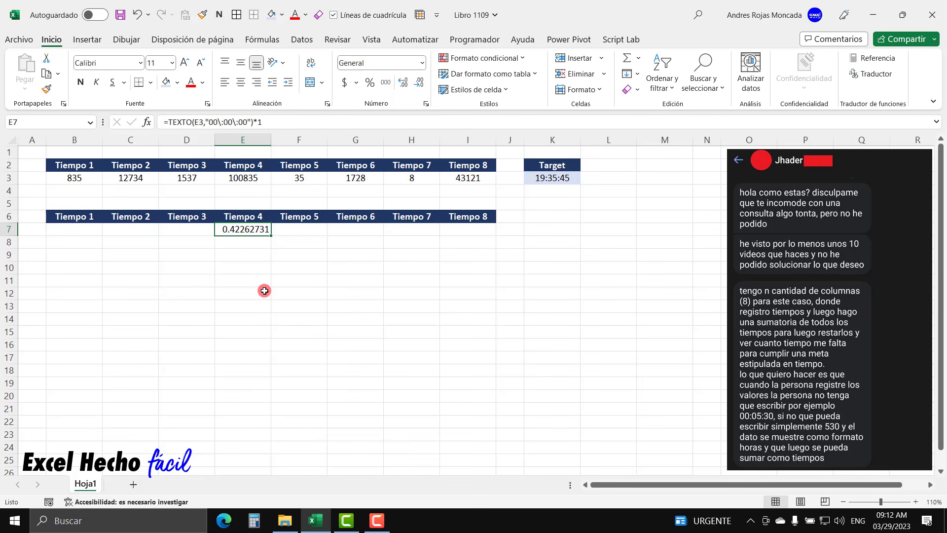
key("ctrl+1")
left_click(222, 294)
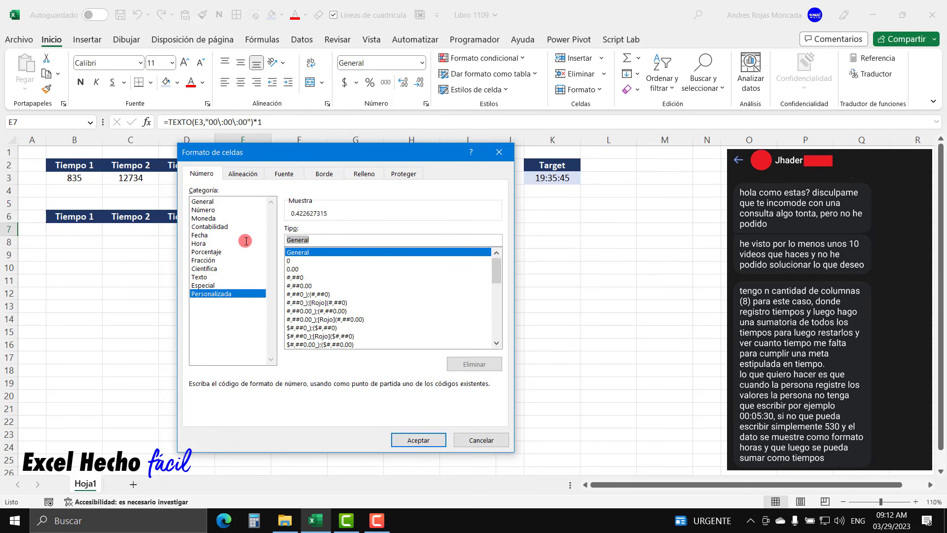
type("hh")
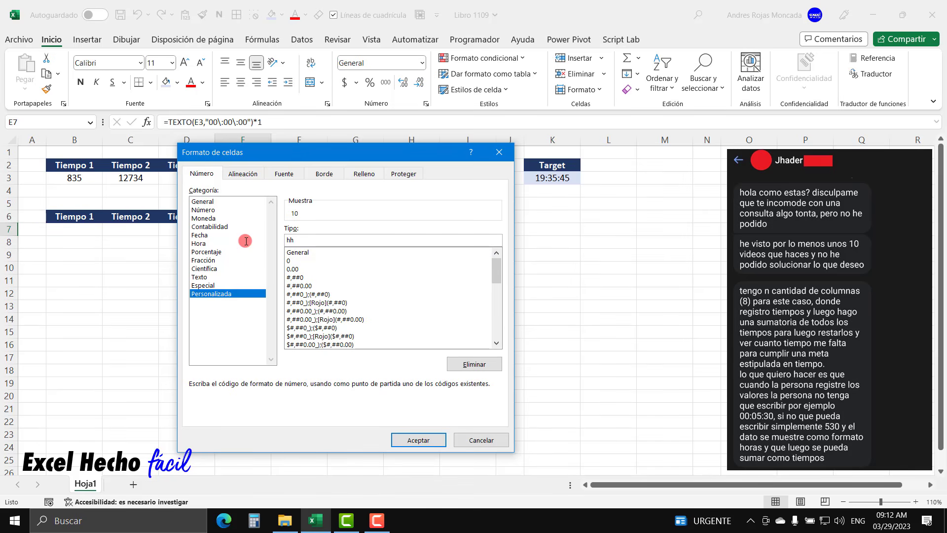
type(":mm:ss")
key("Return")
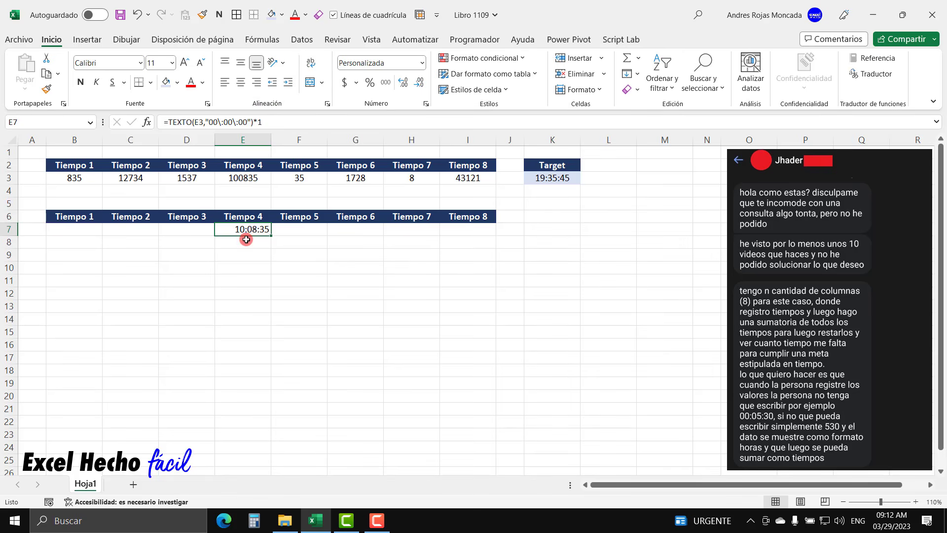
Step: Center E7 horizontally and fill its formula in both directions across B7:I7
left_click(242, 84)
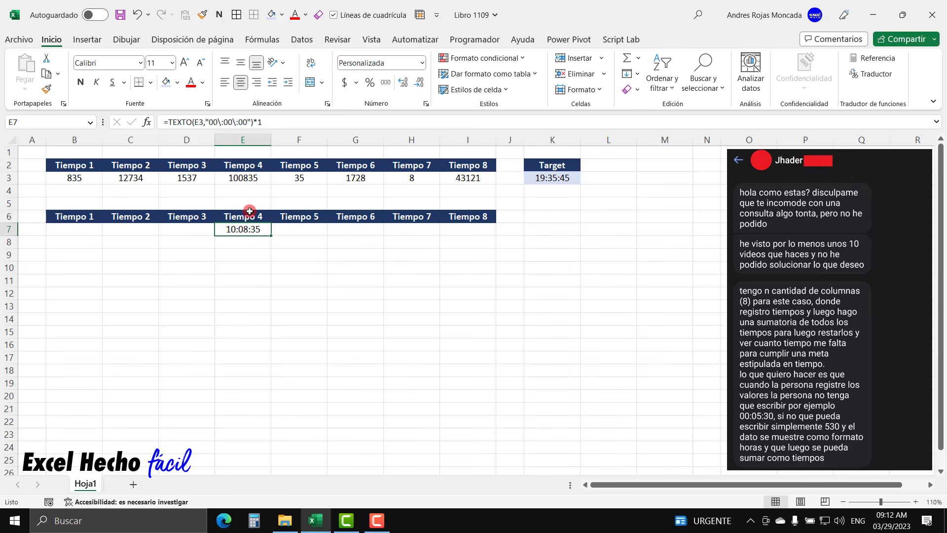
left_click_drag(272, 236, 69, 231)
left_click_drag(271, 236, 473, 238)
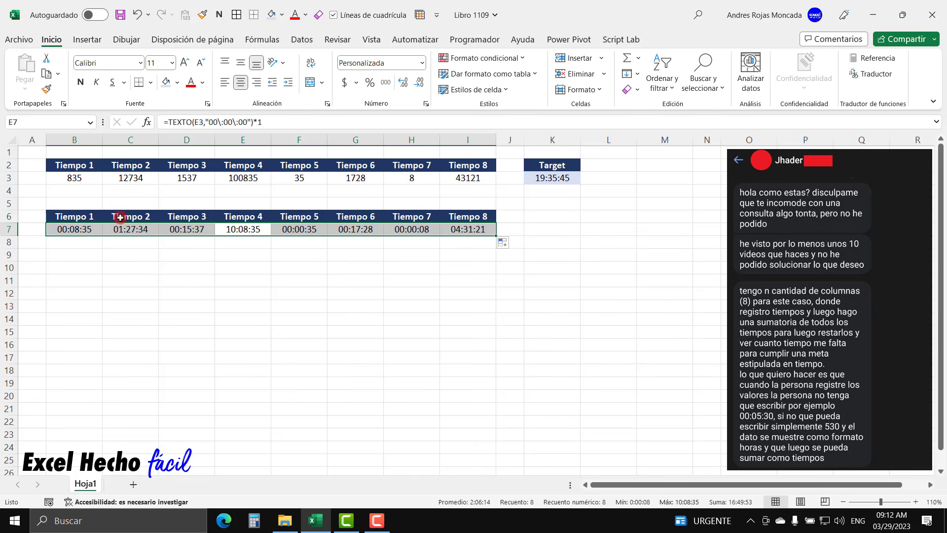
Step: Examine the converted times and their formulas in row 7, comparing Tiempo 7 with its source number in H3
left_click(423, 229)
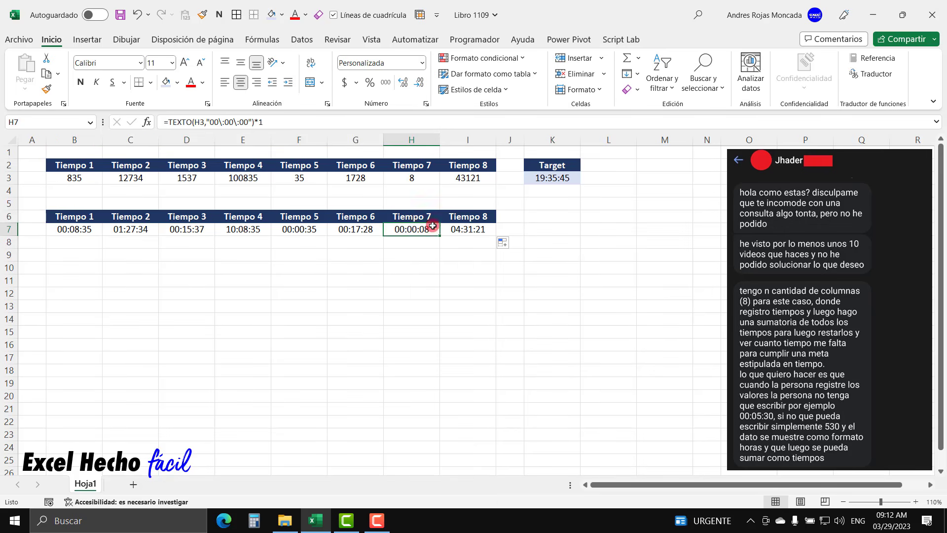
left_click(425, 181)
left_click(430, 226)
left_click(475, 230)
left_click(364, 229)
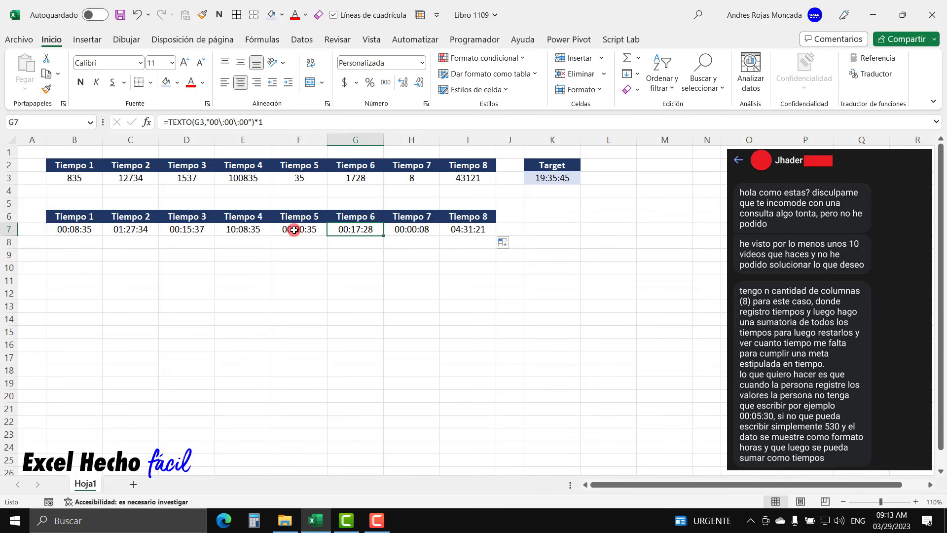
left_click(296, 230)
left_click(244, 230)
left_click(187, 230)
left_click(130, 230)
left_click(77, 231)
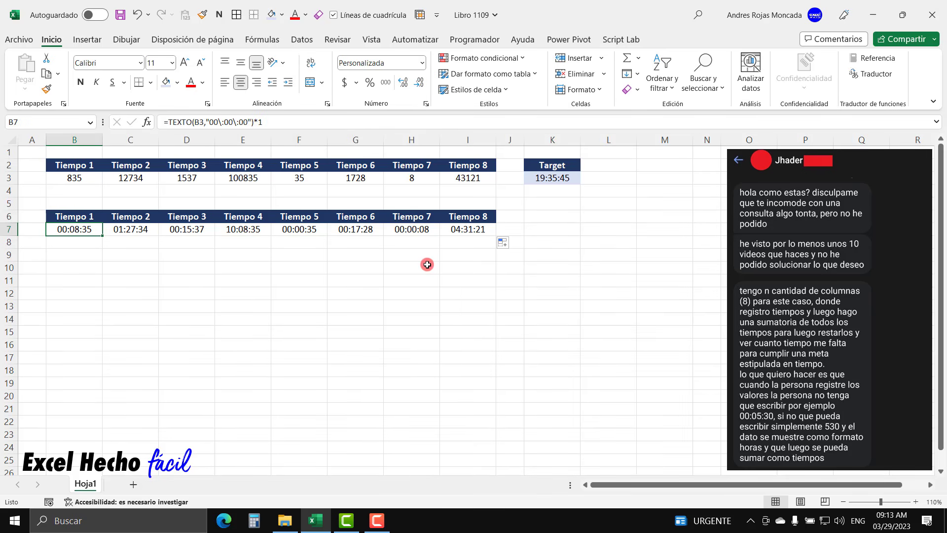
Step: Enter the heading Suma in L2 and give L3 the same light blue fill as the target cell
left_click(608, 167)
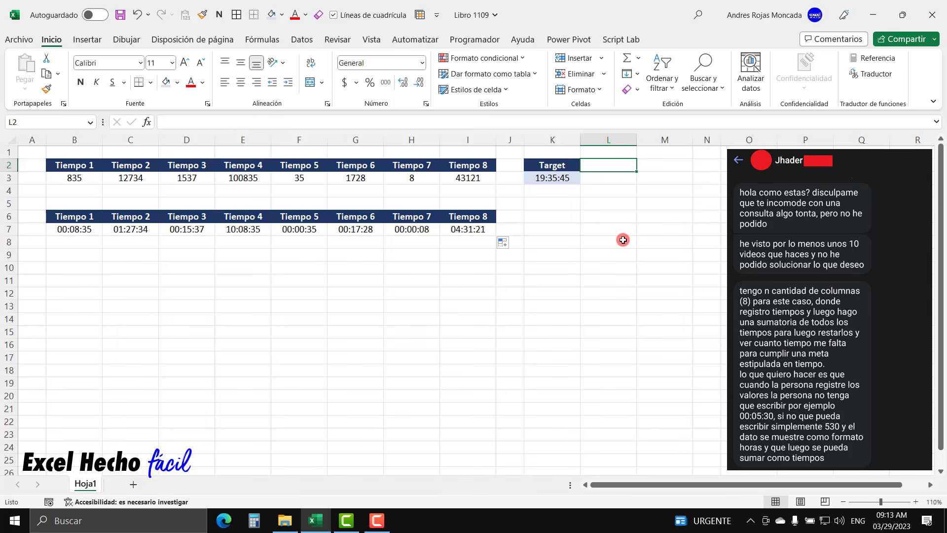
type("Suma")
key("Return")
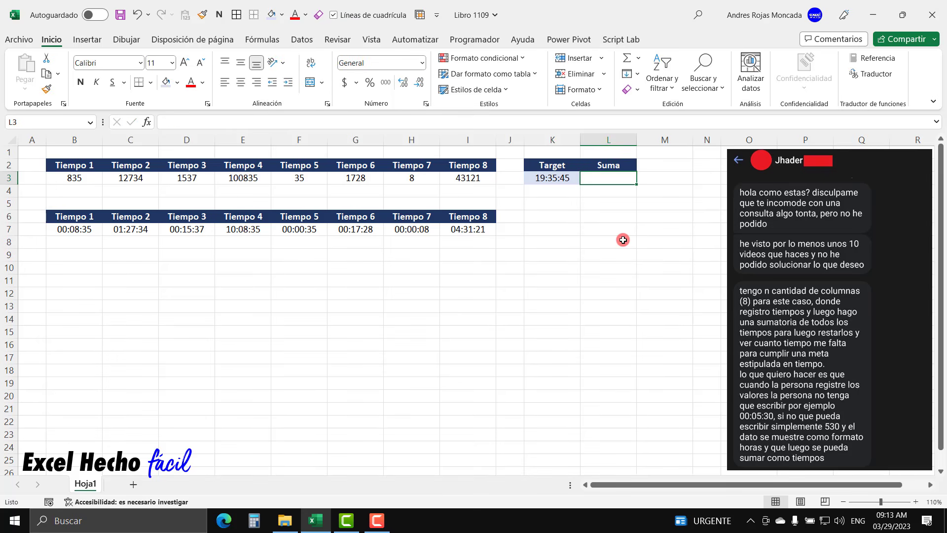
left_click(166, 82)
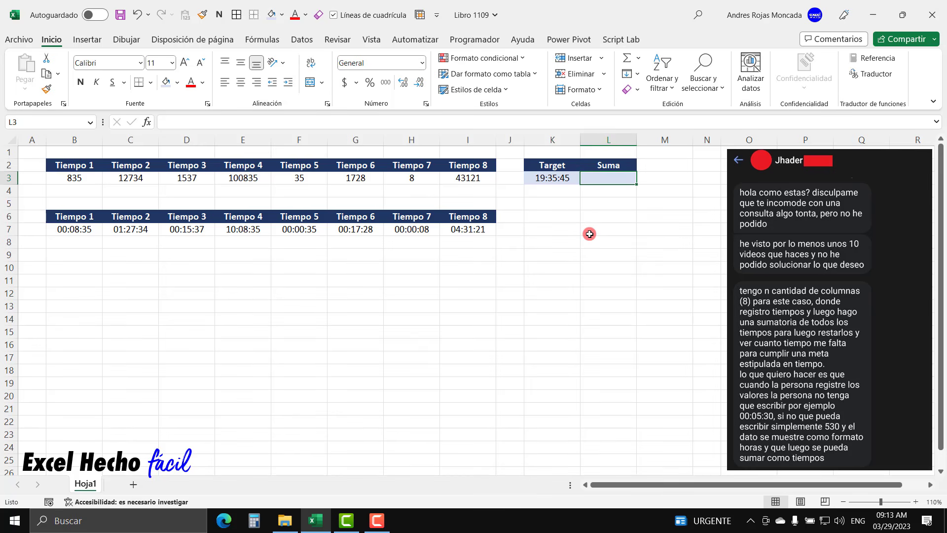
Step: Write =TEXTO(B3:I3,"00\:00\:00") in L3 to convert the whole range of original numbers
type("=")
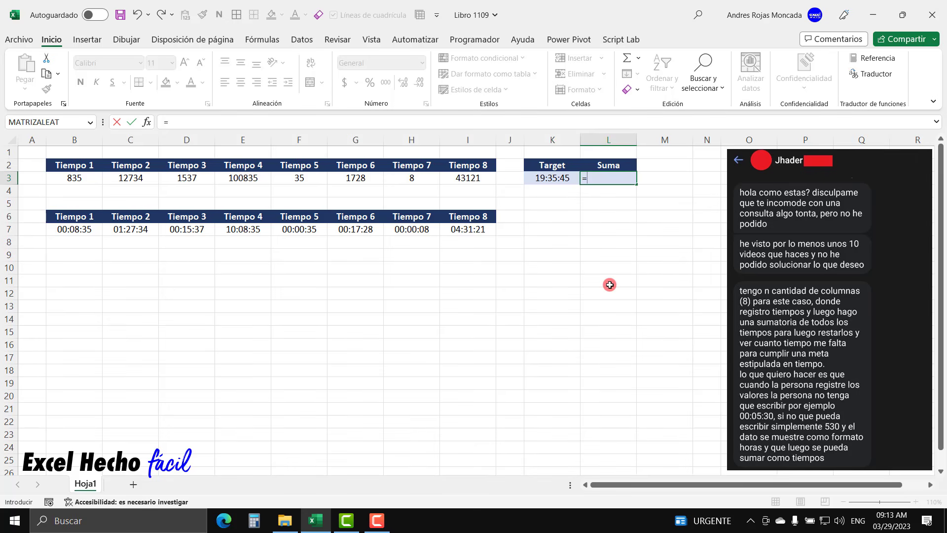
type("text")
key("Tab")
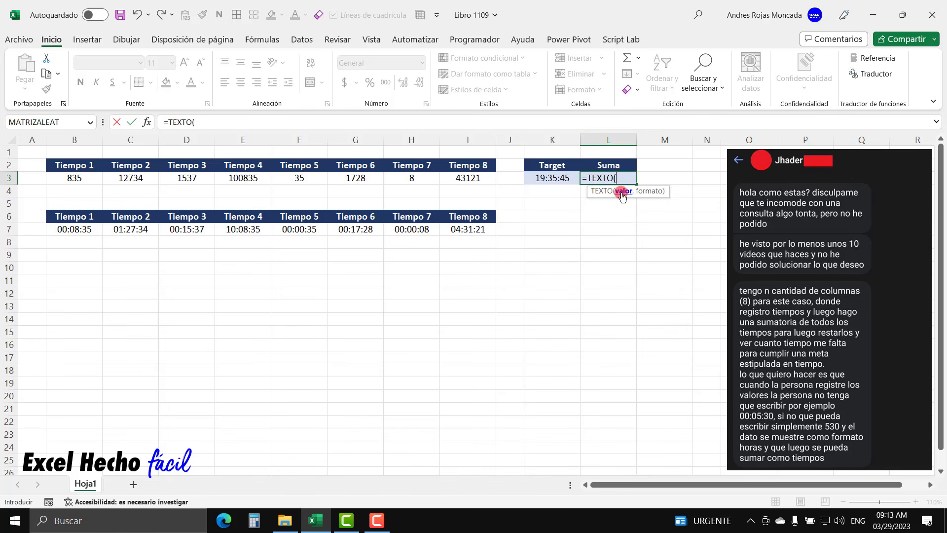
left_click(91, 180)
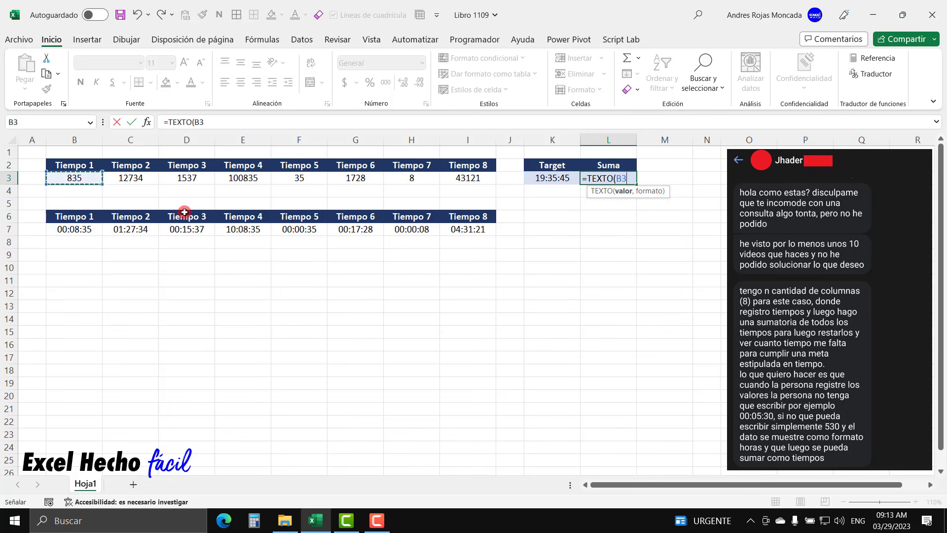
left_click(464, 180)
left_click(402, 178)
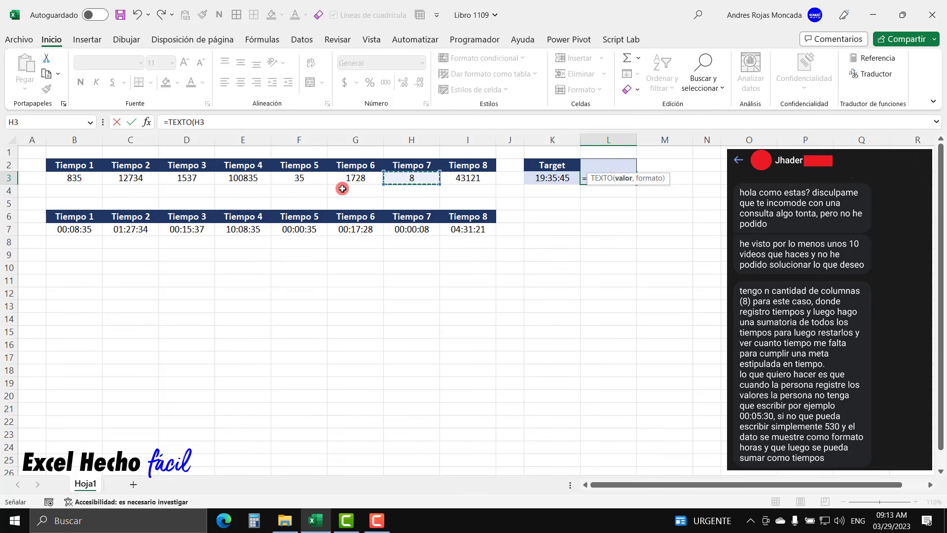
left_click_drag(77, 179, 459, 178)
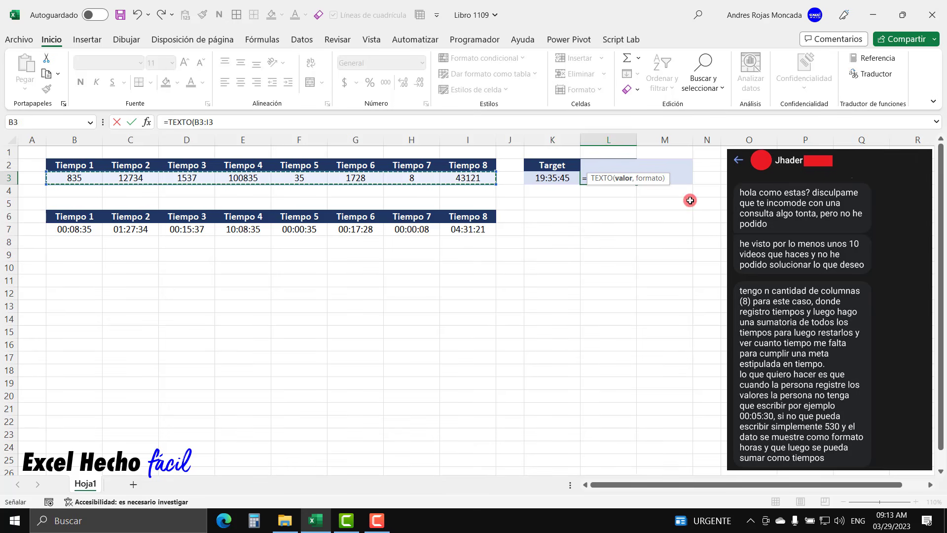
left_click_drag(667, 182, 668, 274)
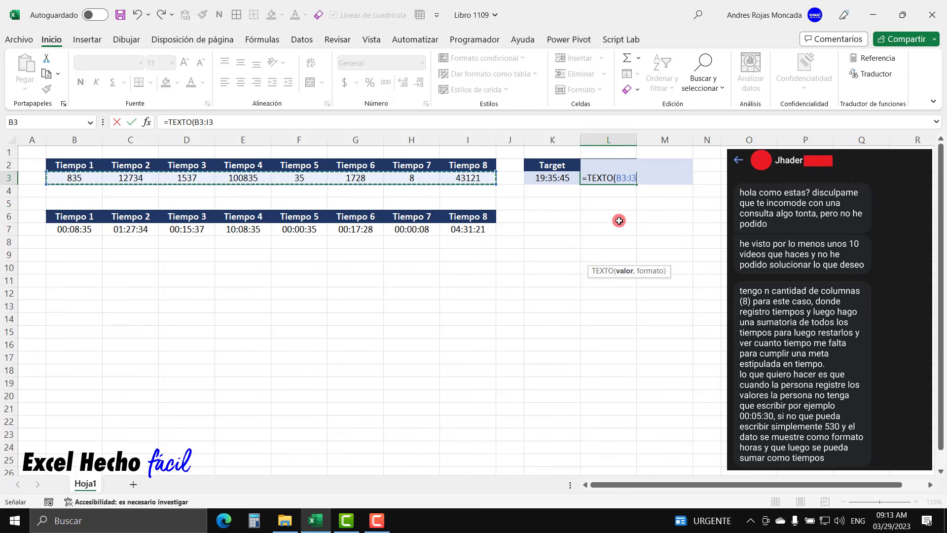
type(",")
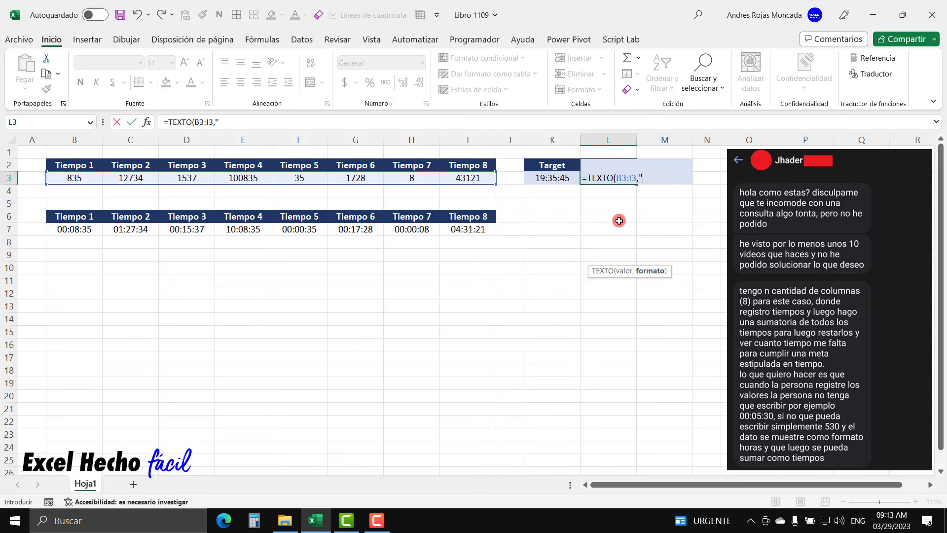
type("\"00\\:00\\:00\"")
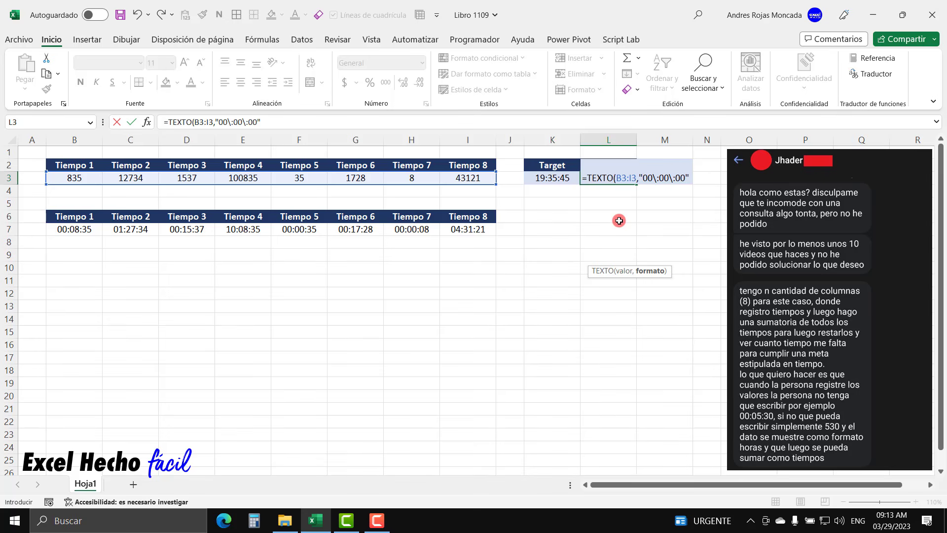
type(")")
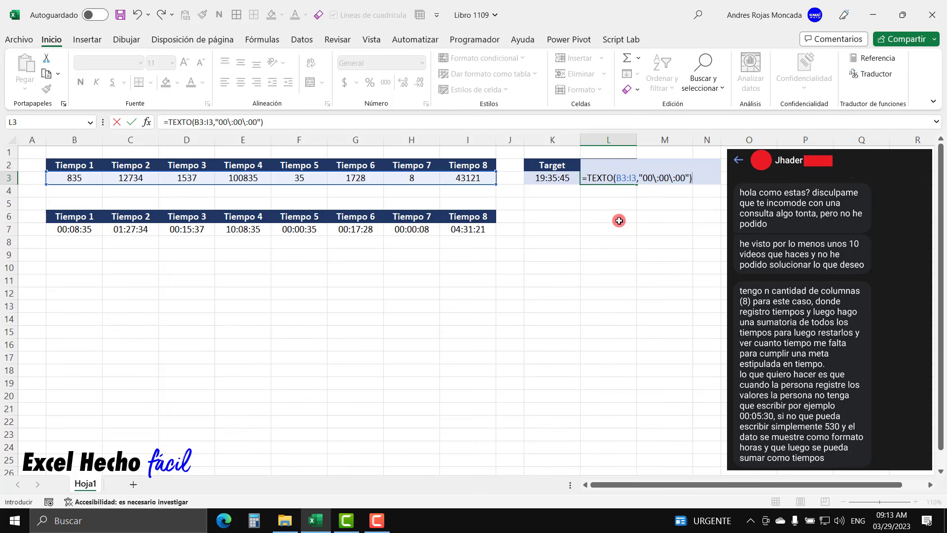
Step: Evaluate the TEXTO expression in L3 to inspect its array of values, and restore the formula
key("F9")
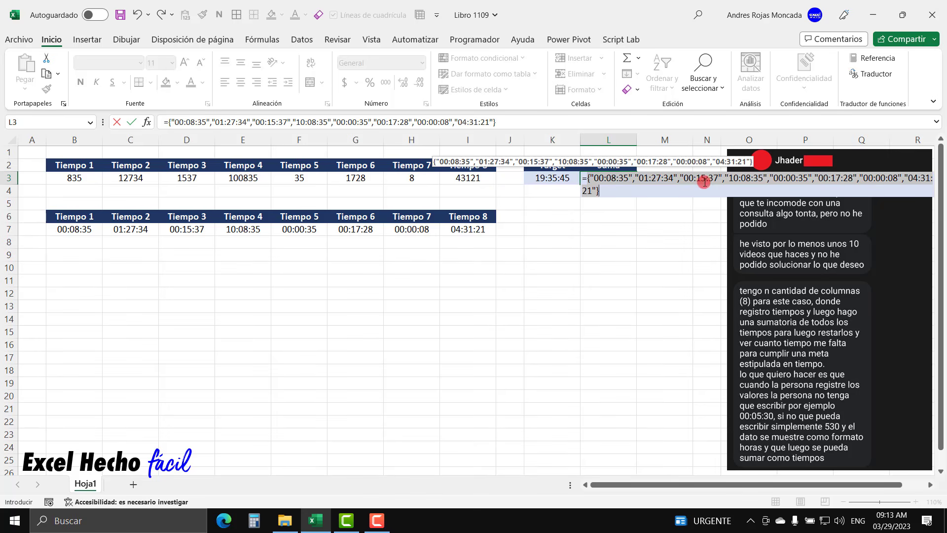
key("ctrl+z")
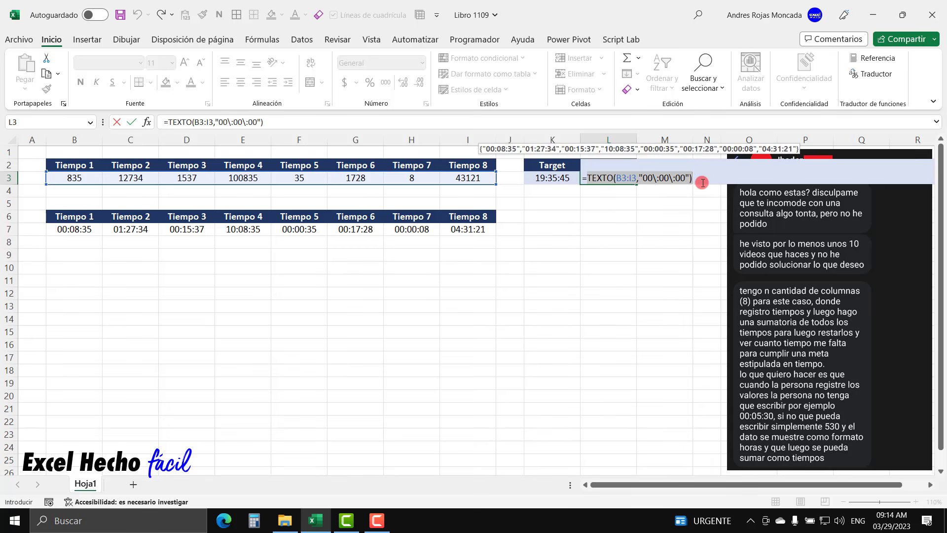
Step: Multiply the TEXTO expression in L3 by 1, evaluate it to inspect the numeric array, and restore the formula
key("F2")
type("*")
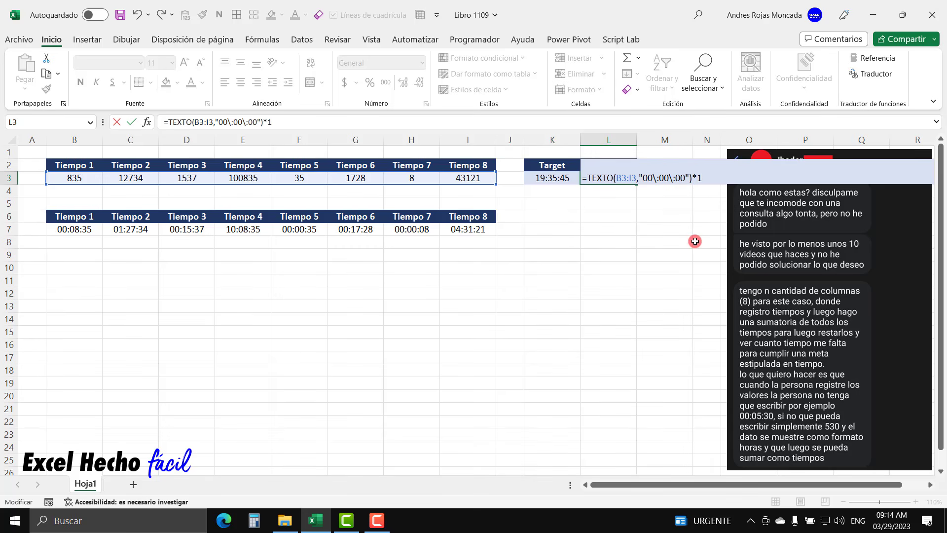
type("1")
key("F9")
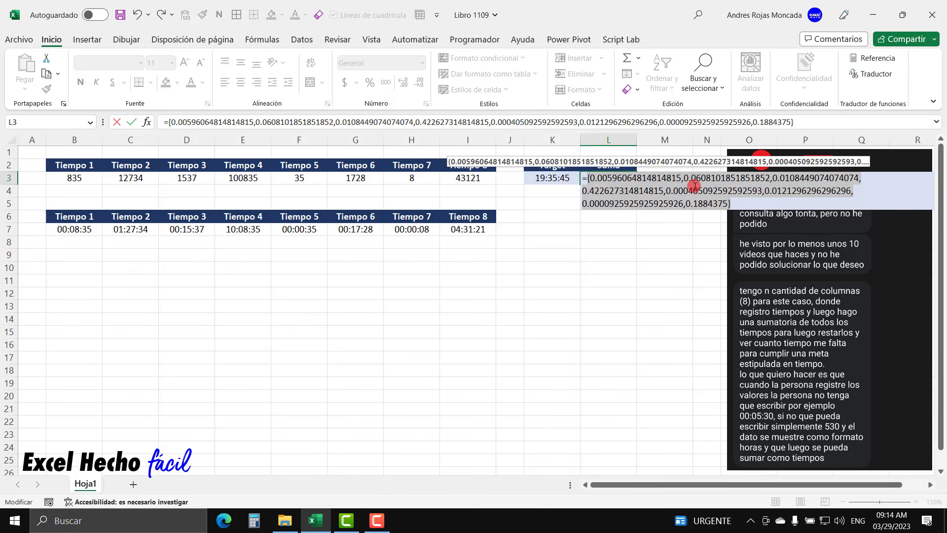
key("ctrl+z")
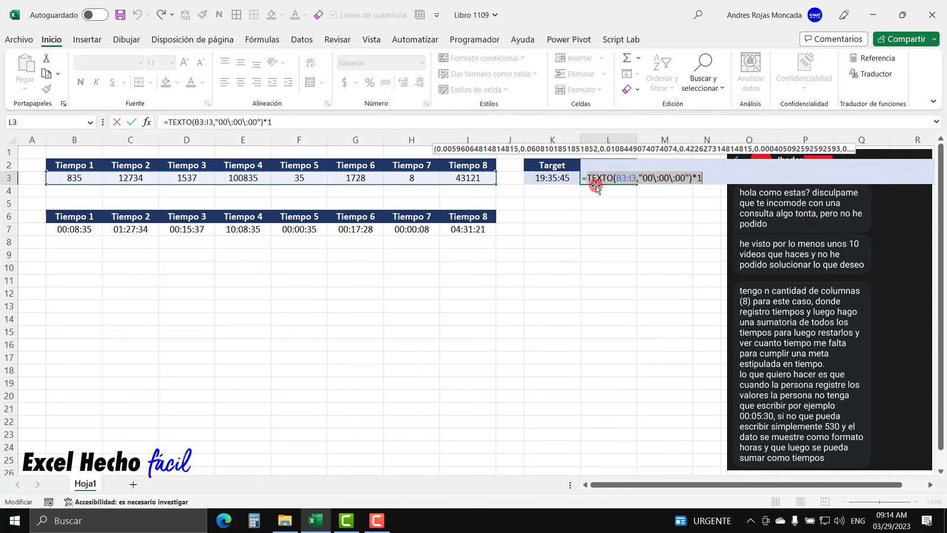
Step: Wrap the L3 expression in SUMAPRODUCTO so the formula reads =SUMAPRODUCTO(TEXTO(B3:I3,"00\:00\:00")*1)
type("suma")
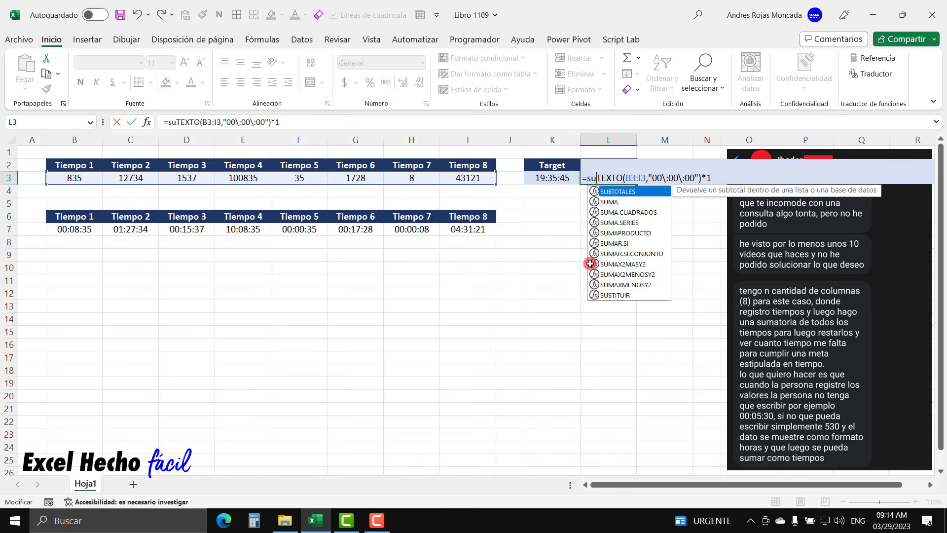
key("Down")
key("Down")
key("Tab")
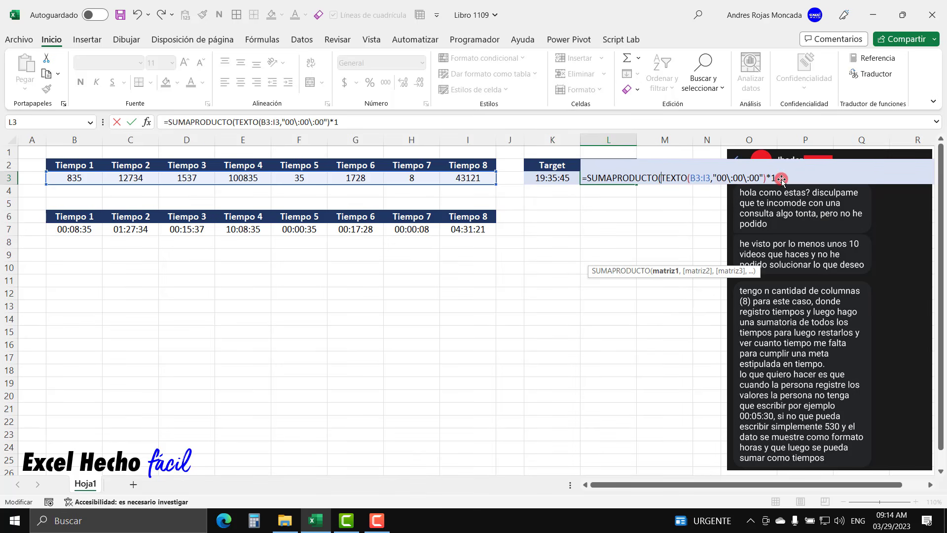
type(")")
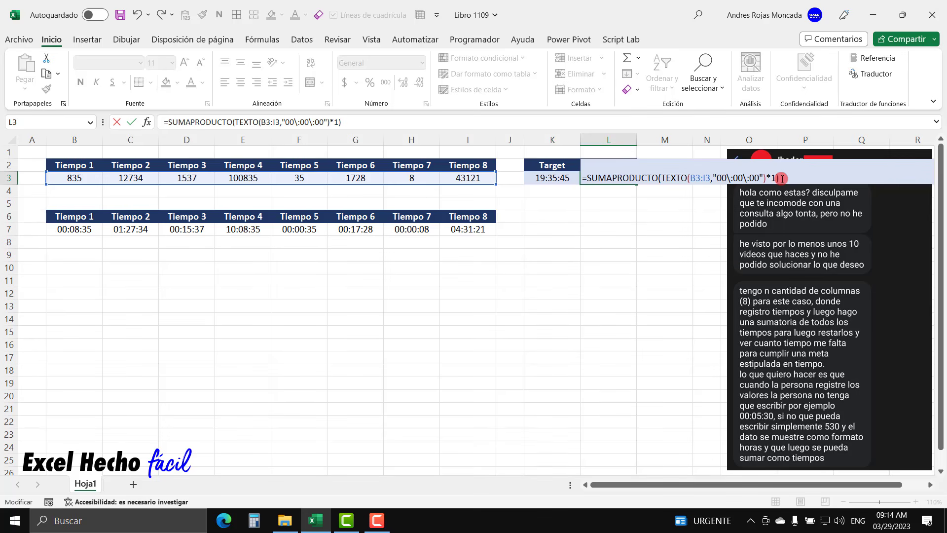
key("Return")
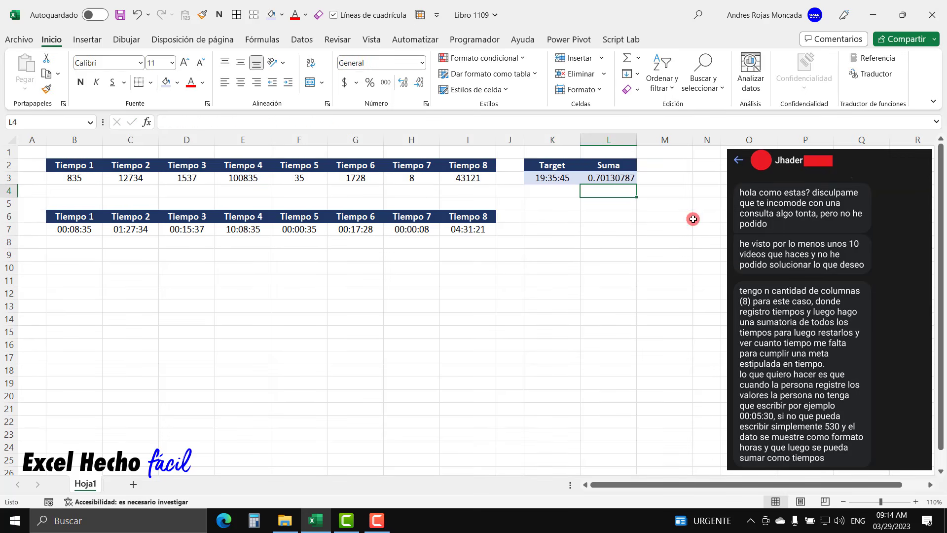
Step: Apply the custom number format hh:mm:ss to the Suma result in L3 and centre it horizontally
left_click(617, 174)
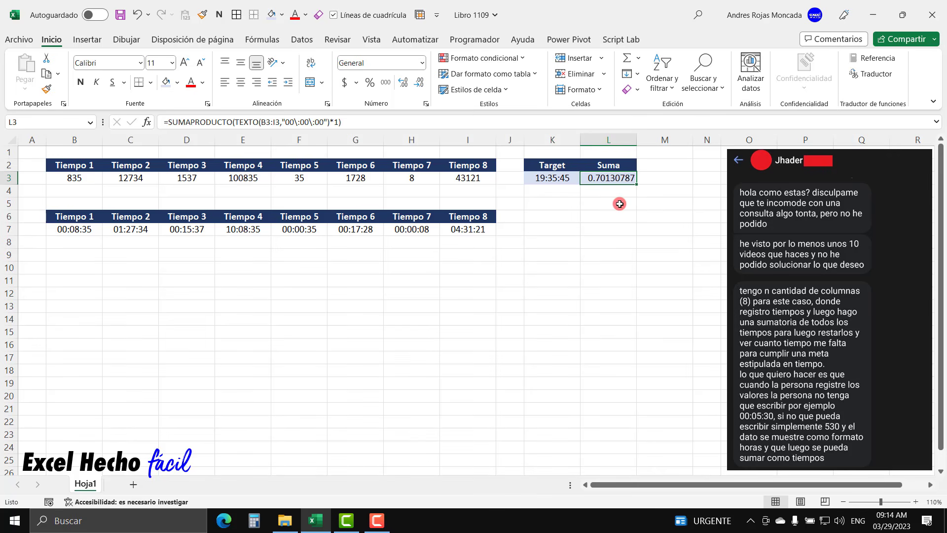
key("ctrl+1")
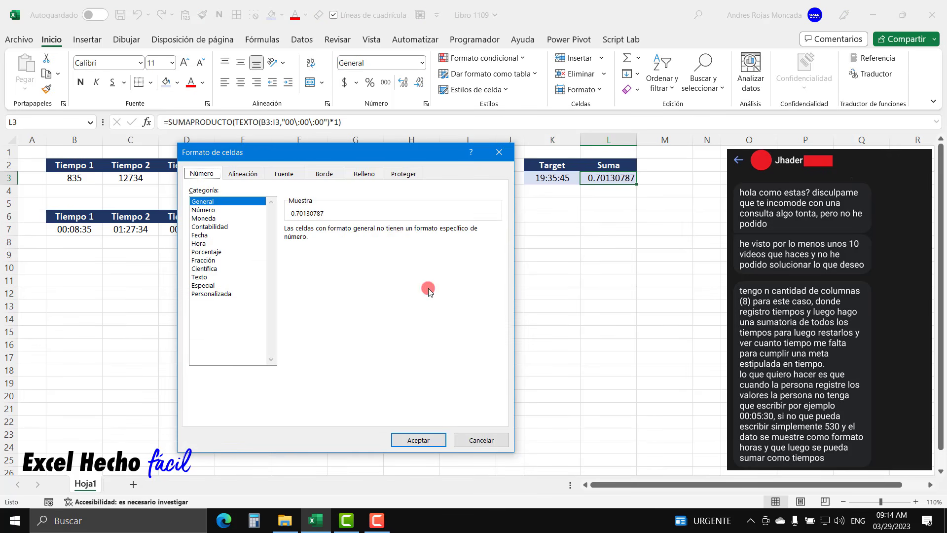
left_click(228, 294)
left_click_drag(321, 241, 269, 240)
type("hh")
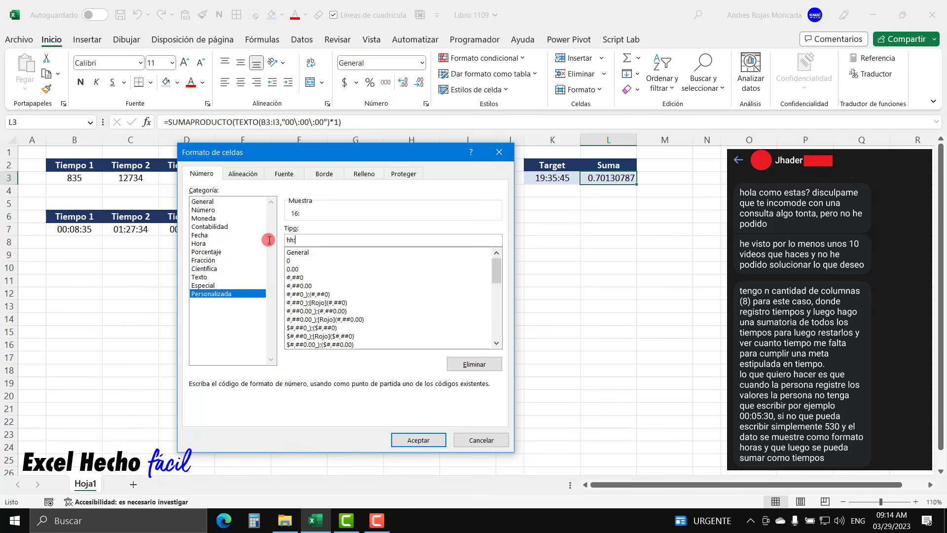
type(":mm:ss")
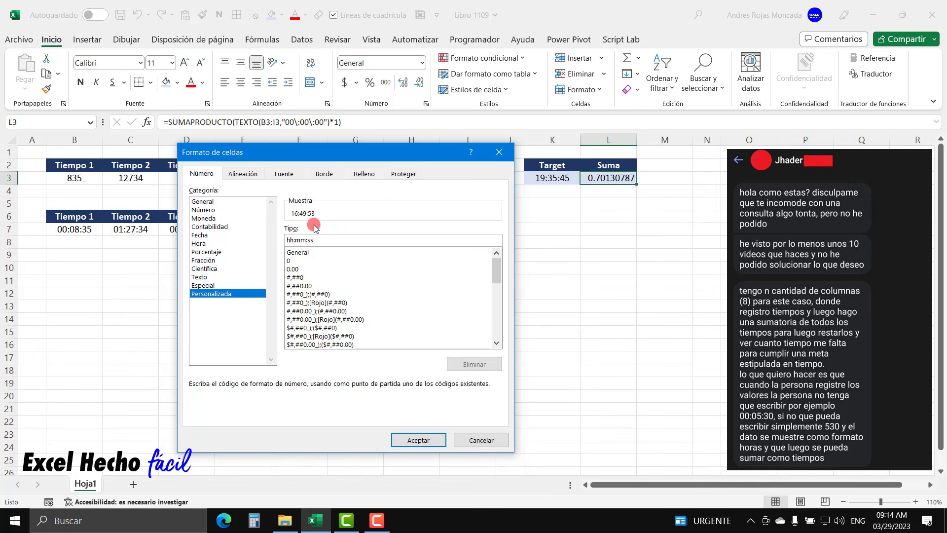
left_click(394, 440)
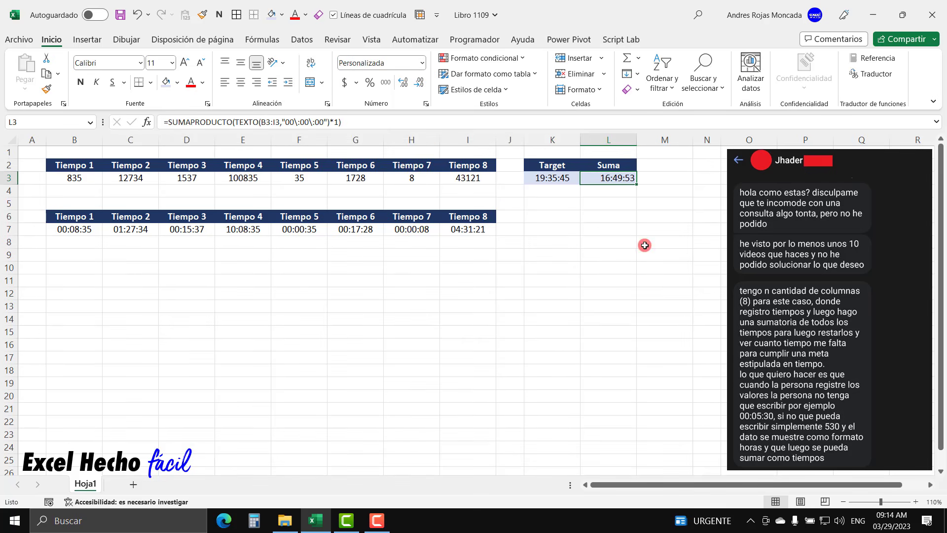
left_click(241, 82)
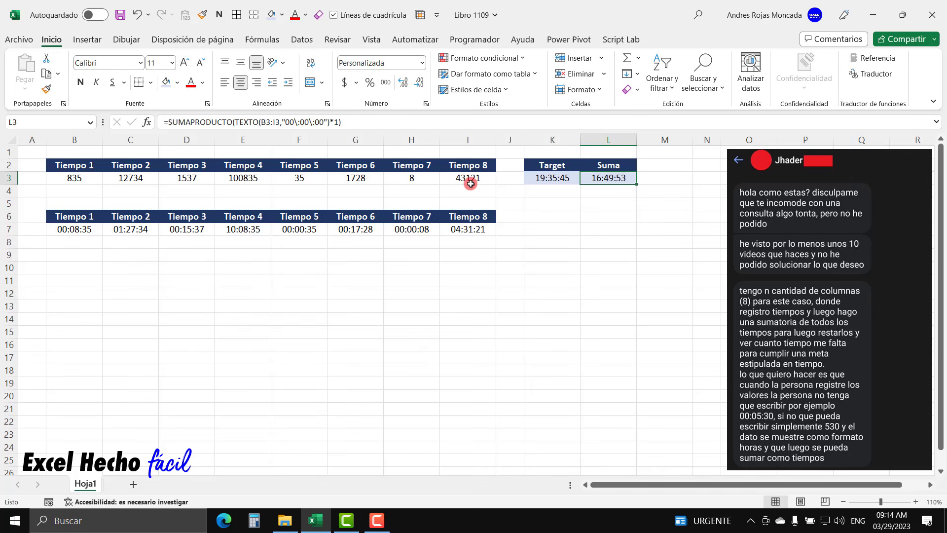
Step: Review the original numbers in B3:I3, and enter =B7:I7 in K7 to reference the converted times
left_click_drag(469, 178, 89, 172)
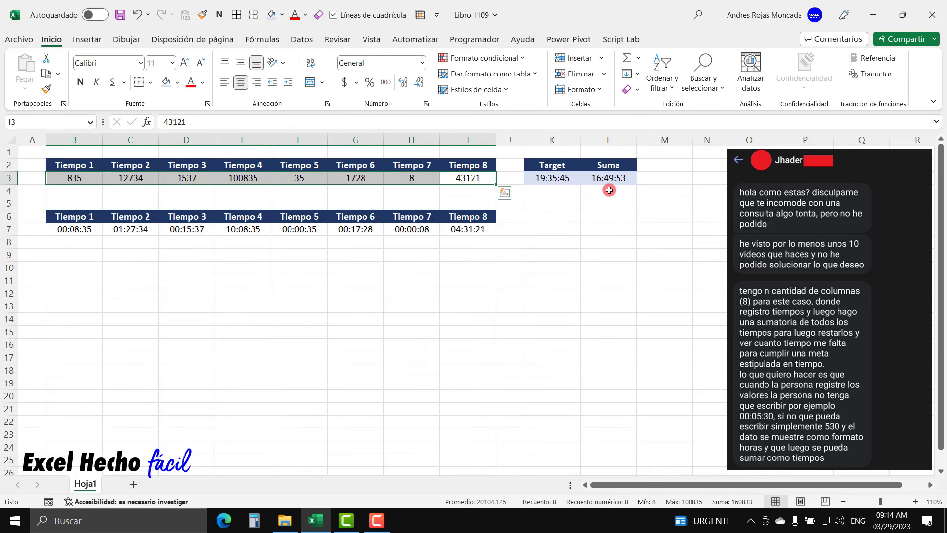
left_click(550, 229)
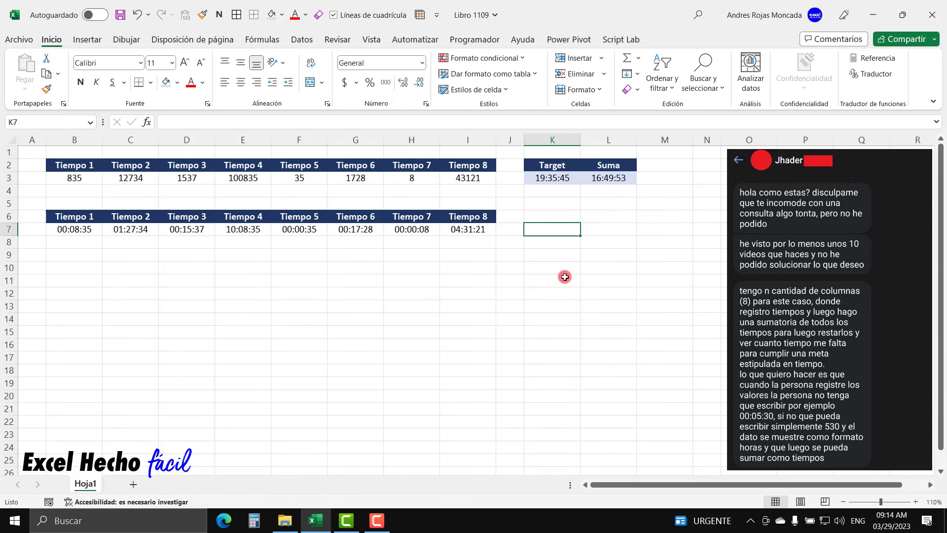
type("=")
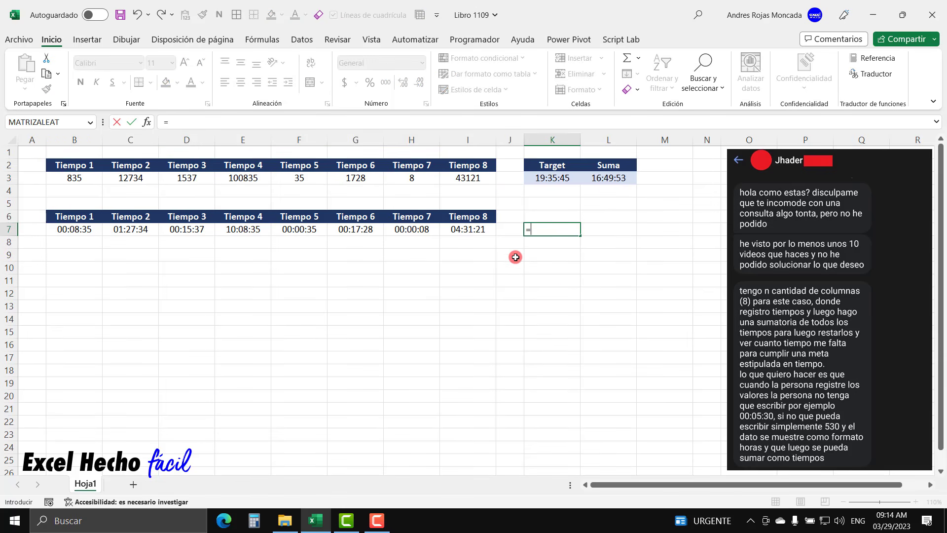
left_click_drag(475, 229, 93, 234)
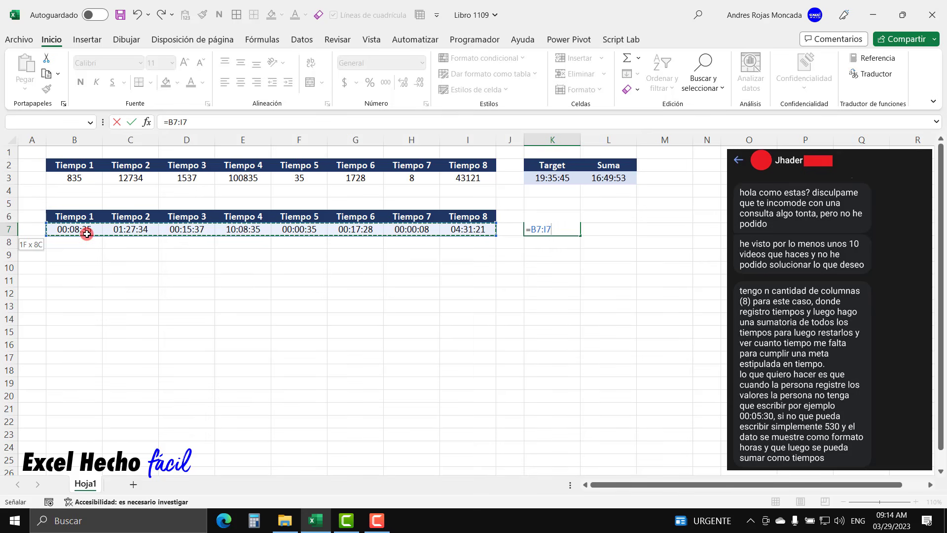
key("Return")
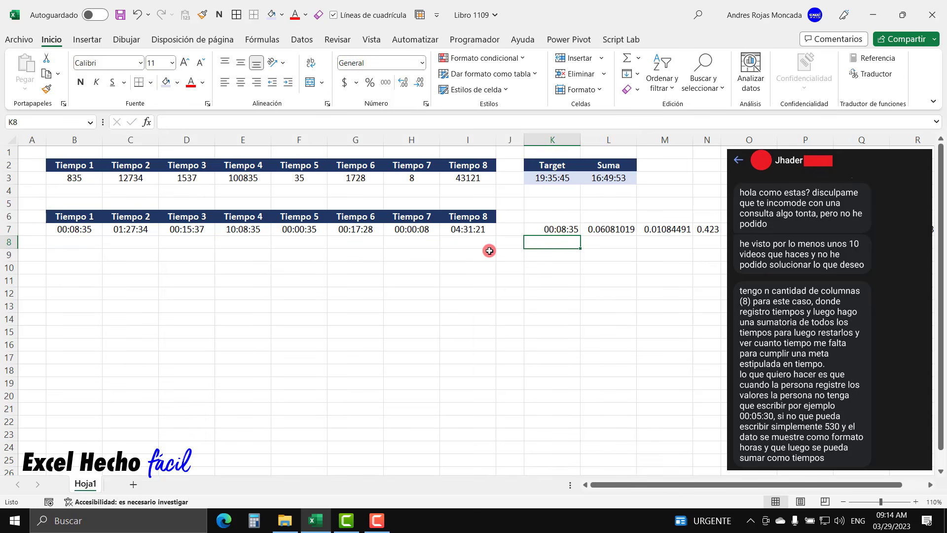
Step: Wrap the range reference in K7 in SUMAPRODUCTO to total the converted times B7:I7 as a check
left_click(552, 230)
double_click(551, 230)
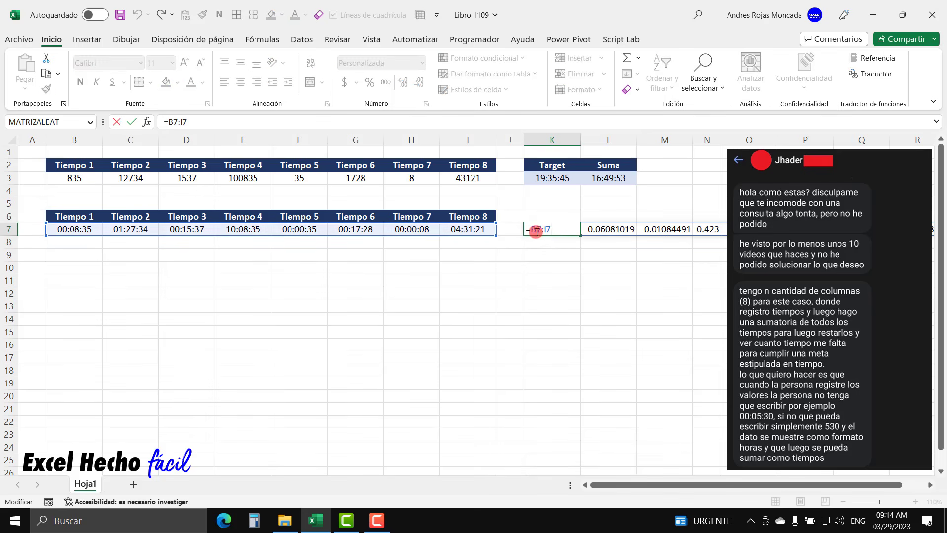
type("suma")
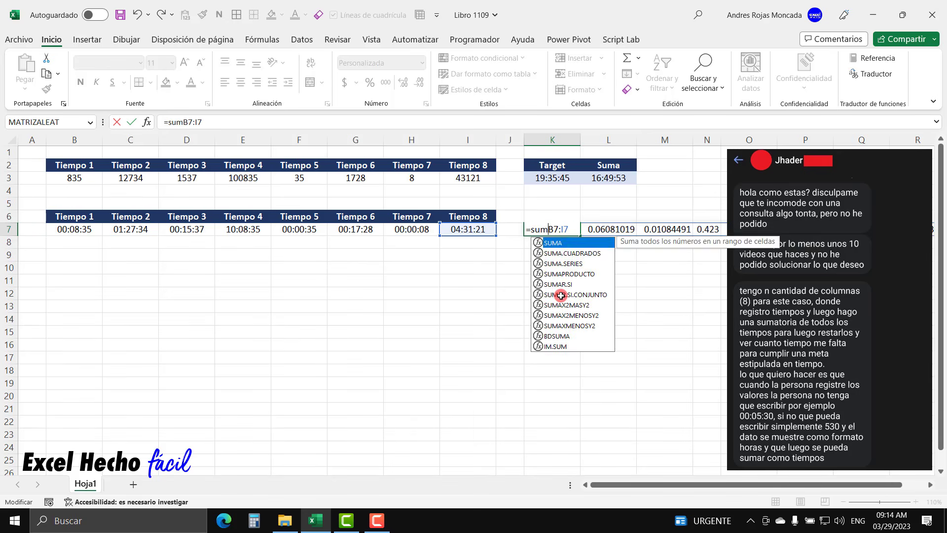
key("Down")
key("Down")
key("Down")
key("Tab")
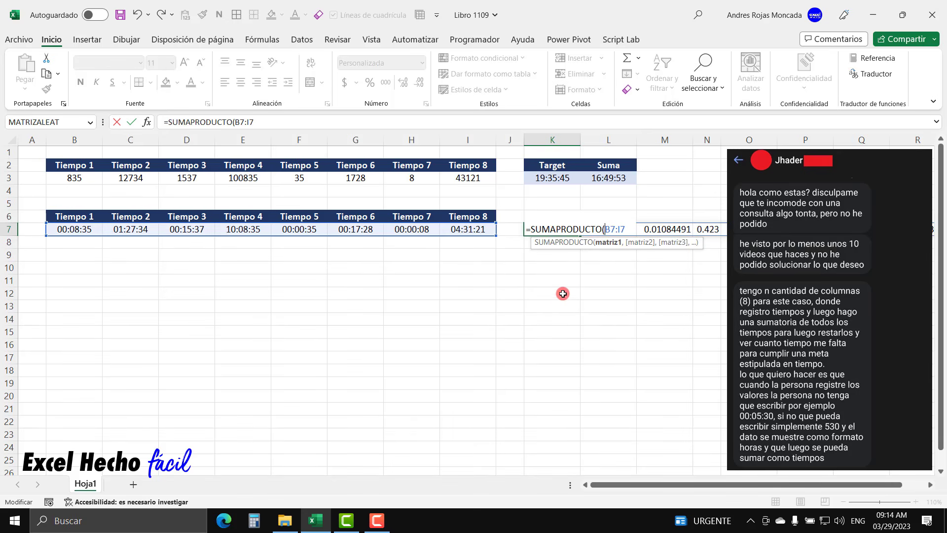
key("Return")
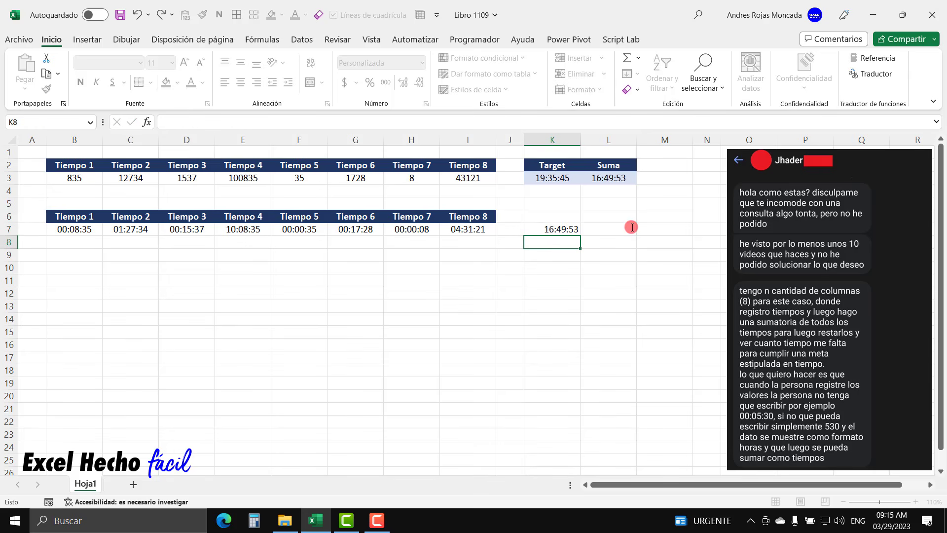
Step: Move the check total from K7 to L7, directly under the Suma column, and clear it after comparing
left_click(575, 231)
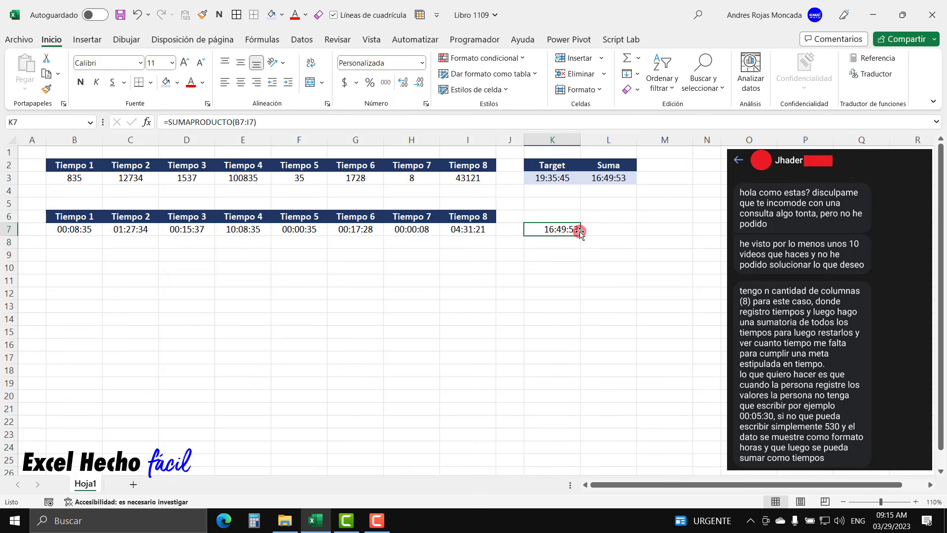
left_click_drag(575, 231, 605, 230)
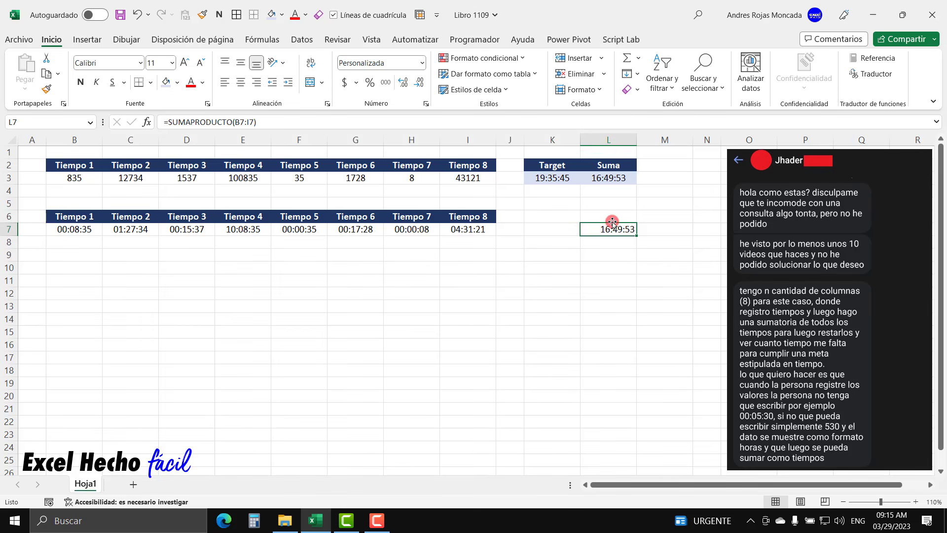
left_click(318, 15)
Step: Enter the heading Restante in M2, beside Suma
left_click(651, 165)
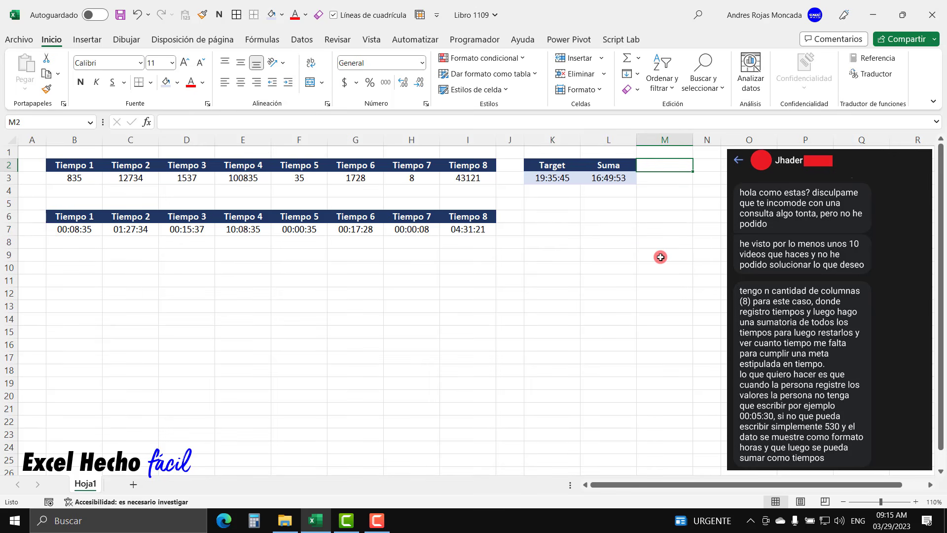
type("Restante")
key("Return")
type(".")
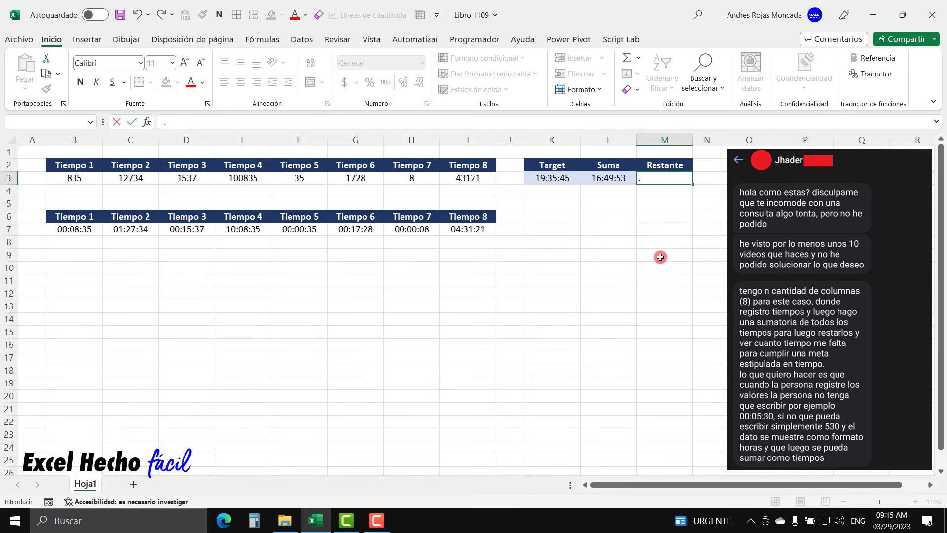
key("Escape")
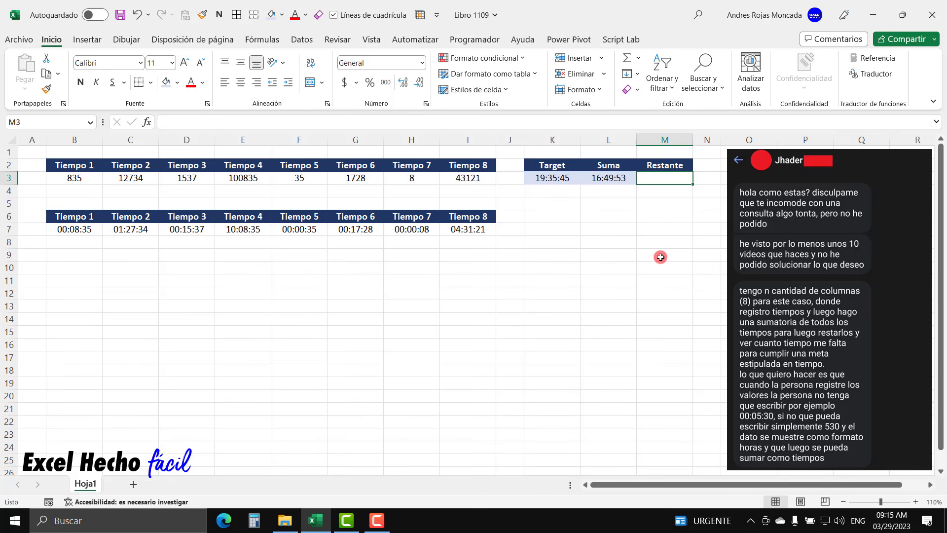
Step: Write =K3-L3 in M3 to subtract the sum from the target, and centre the result horizontally
type("=")
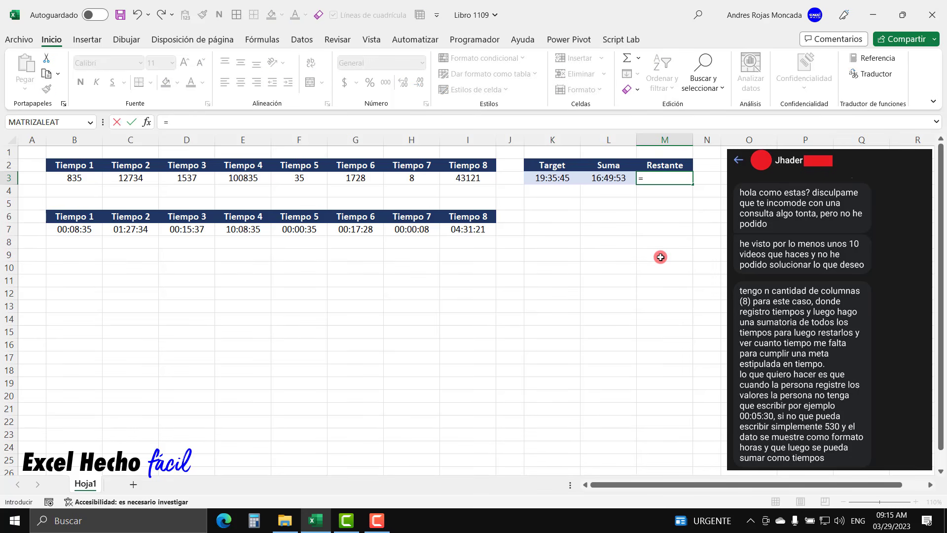
left_click(570, 180)
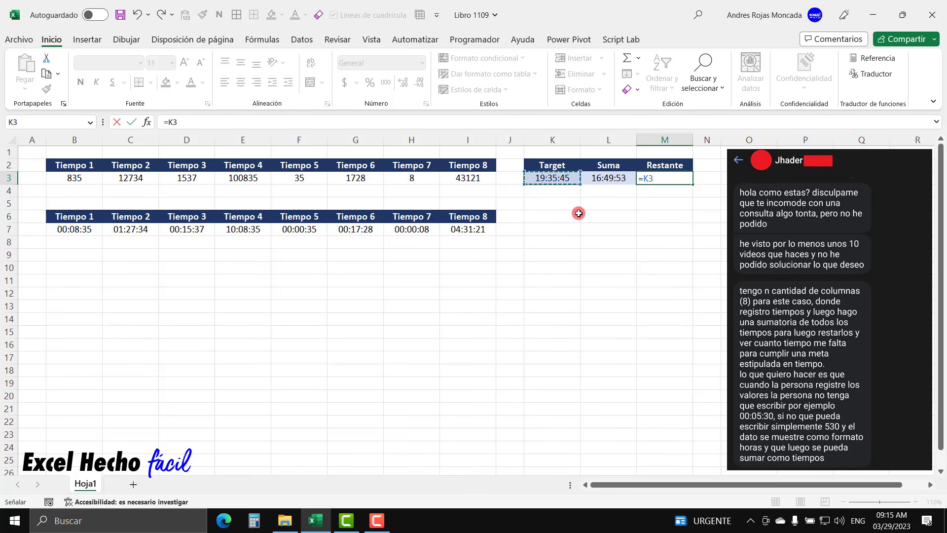
type("-")
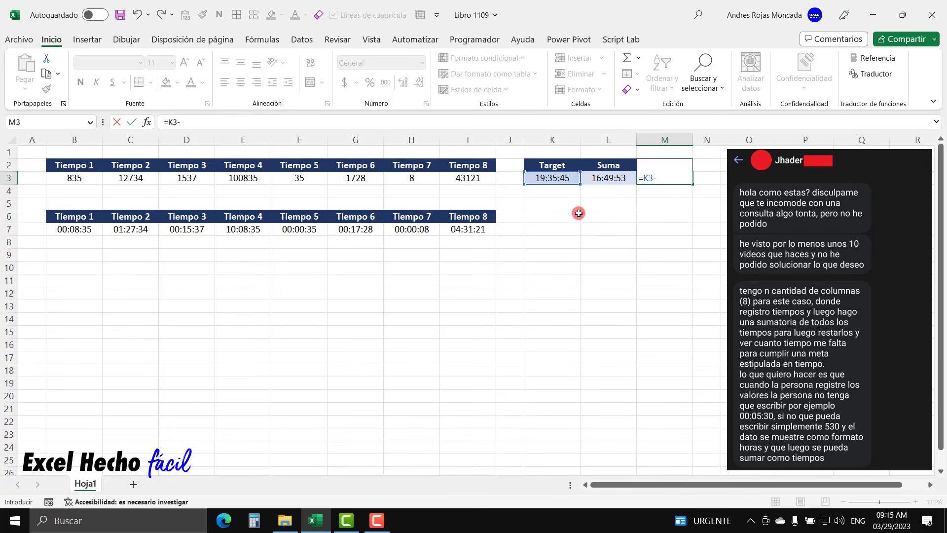
left_click(597, 179)
key("Return")
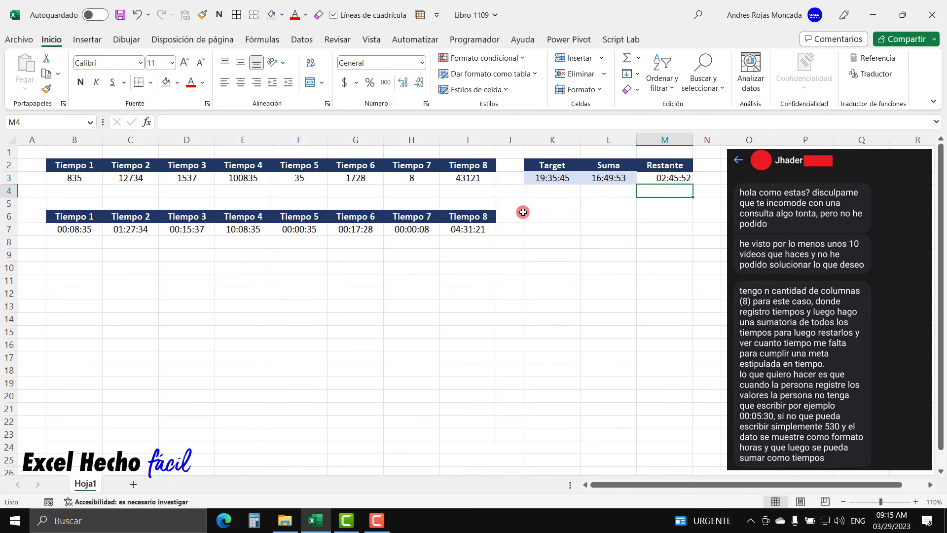
left_click(651, 179)
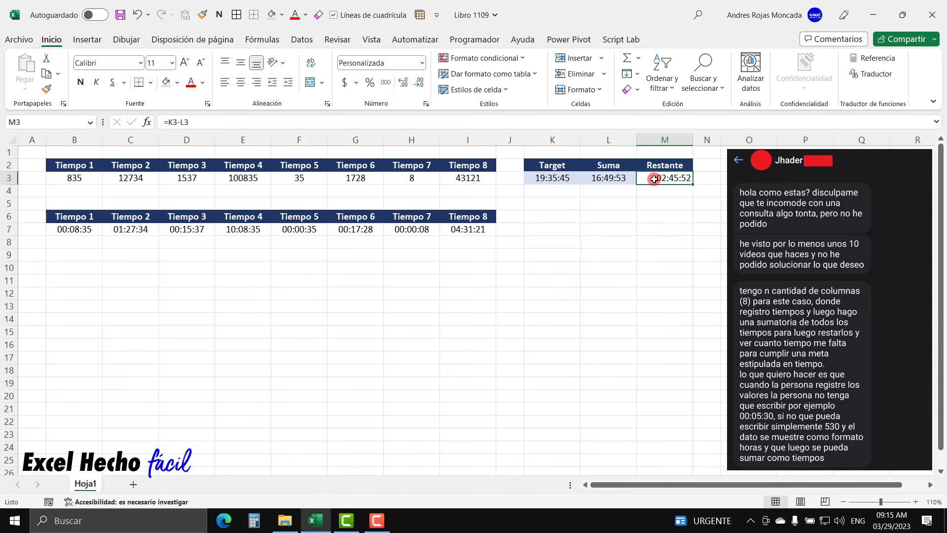
left_click(240, 83)
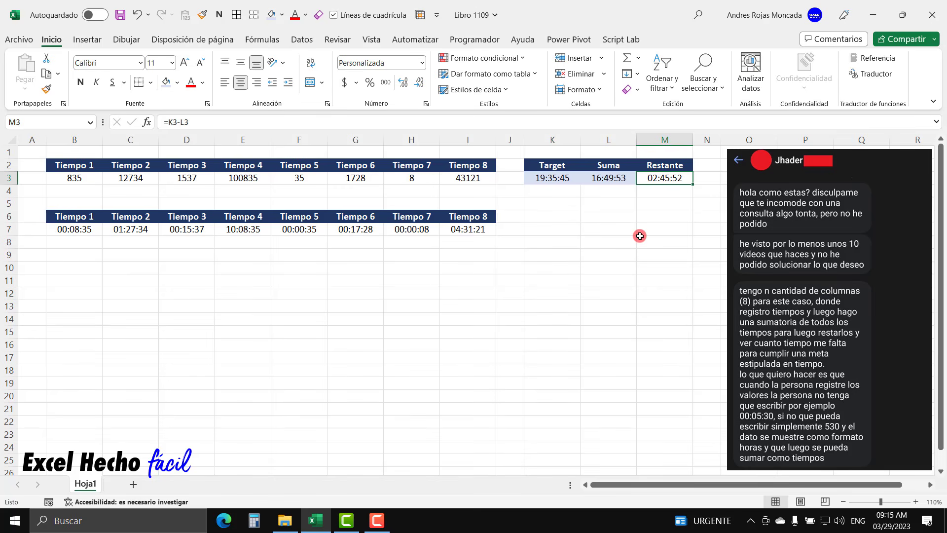
left_click(559, 217)
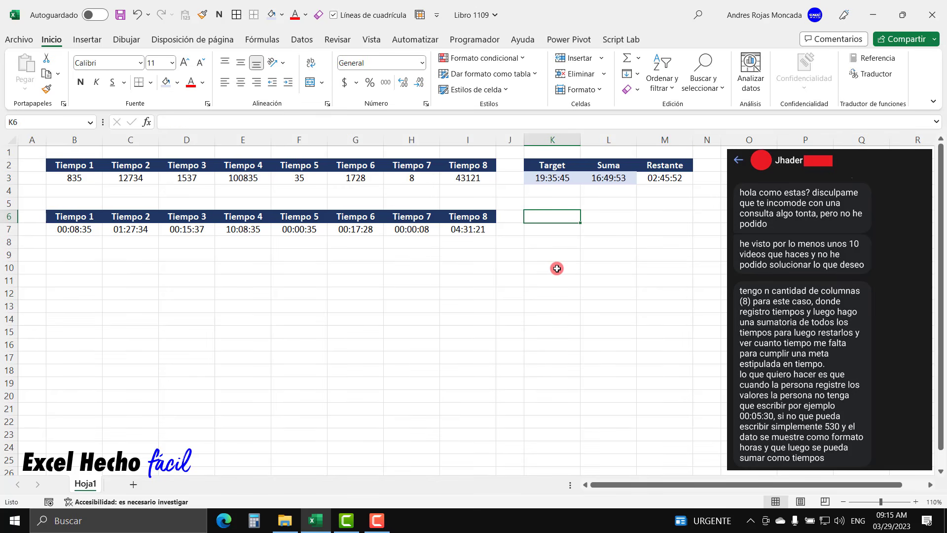